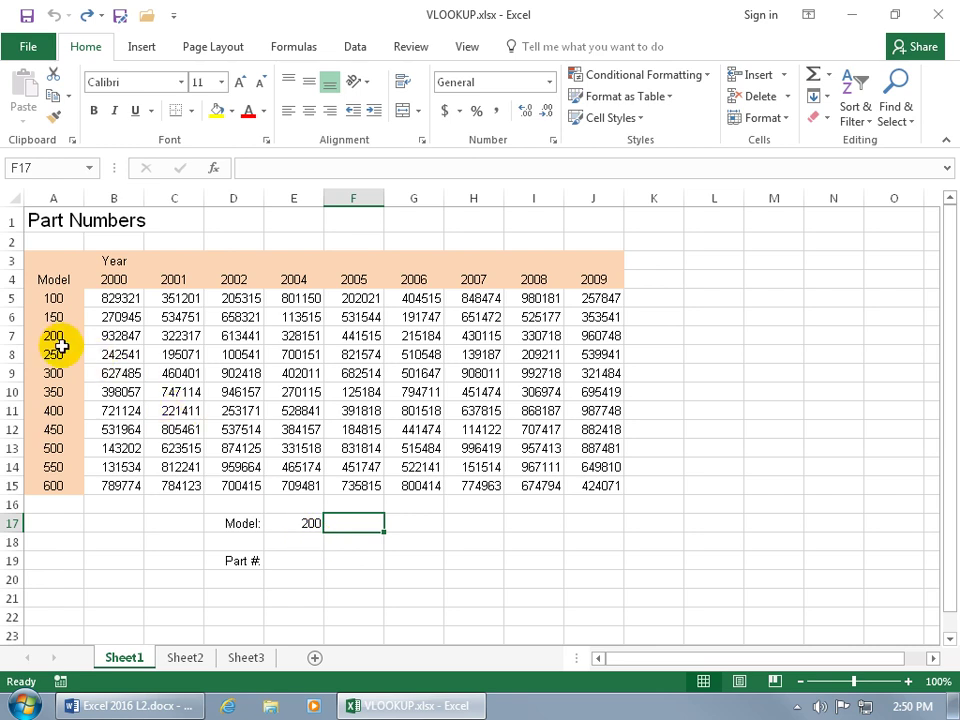
Enter =VLOOKUP(E17,A4:J15,5) in the Part # cell E19 to look up the model's 2004 part number, and compare it with the table
{"action": "left_click", "coordinate": [300, 339]}
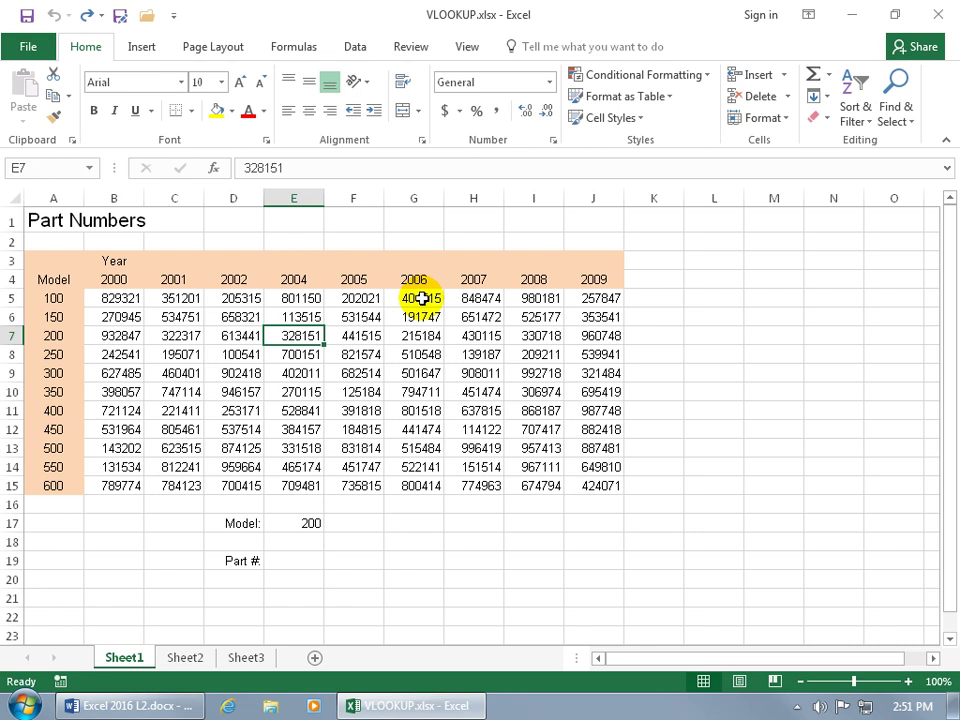
{"action": "left_click", "coordinate": [300, 561]}
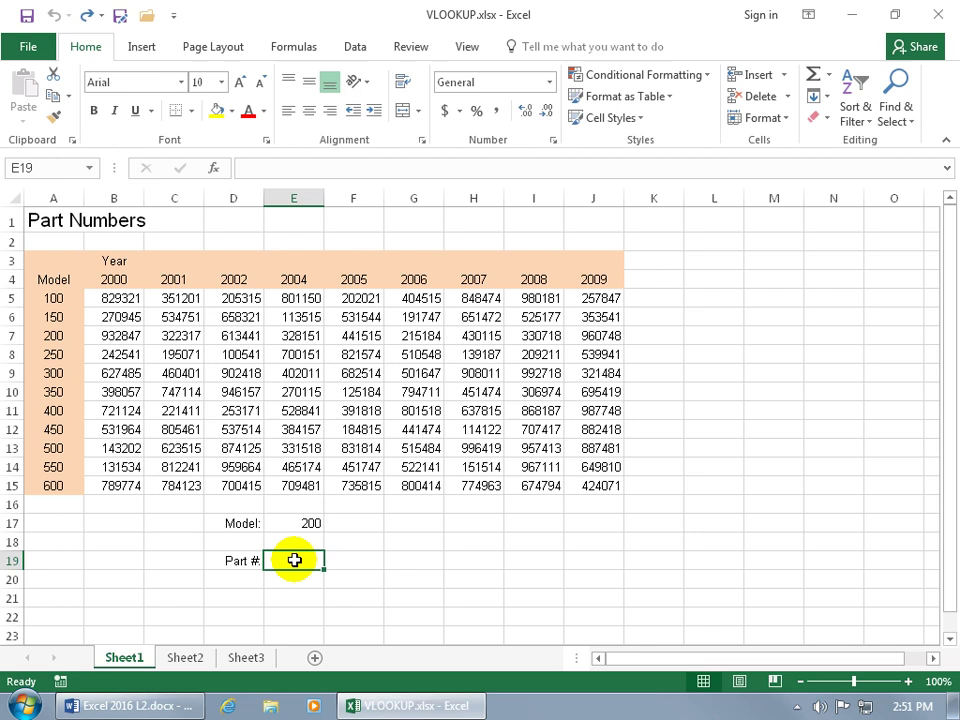
{"action": "type", "text": "=vl"}
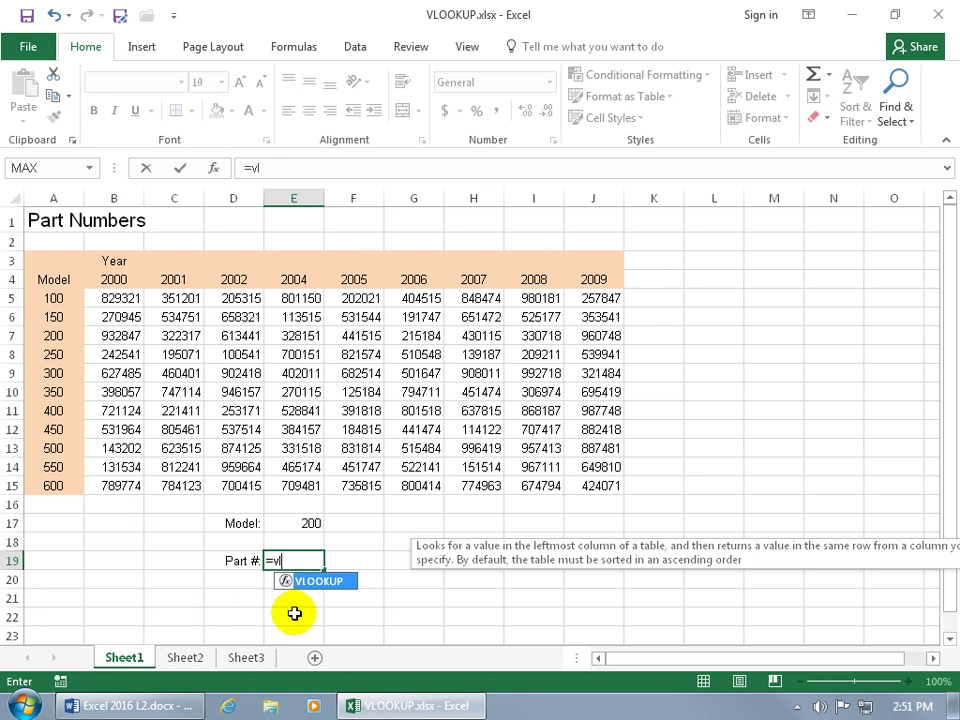
{"action": "key", "text": "Tab"}
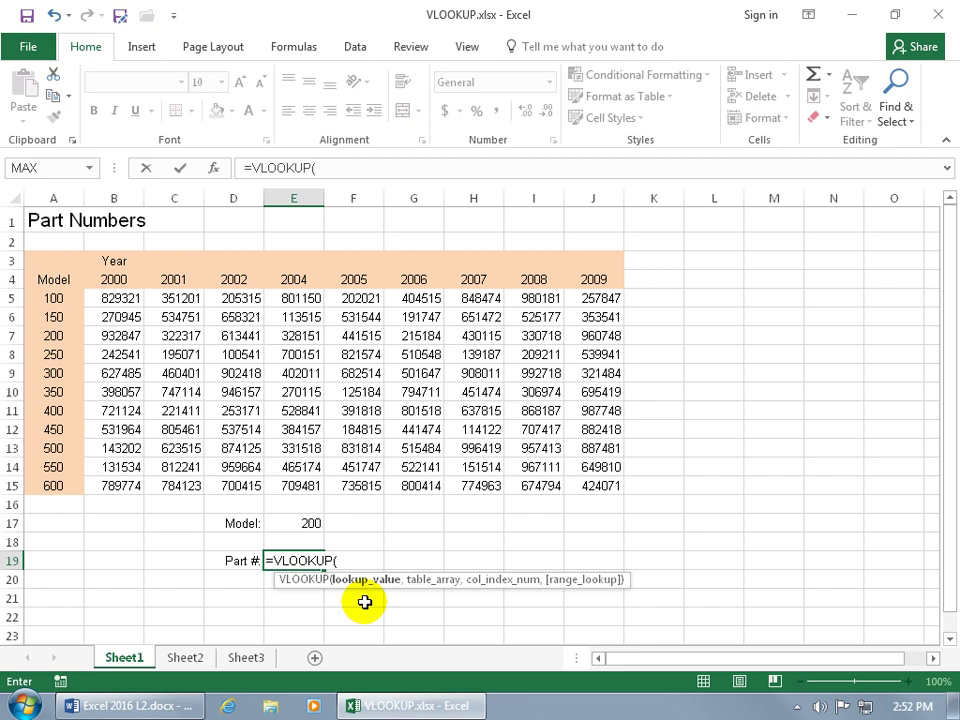
{"action": "left_click", "coordinate": [298, 523]}
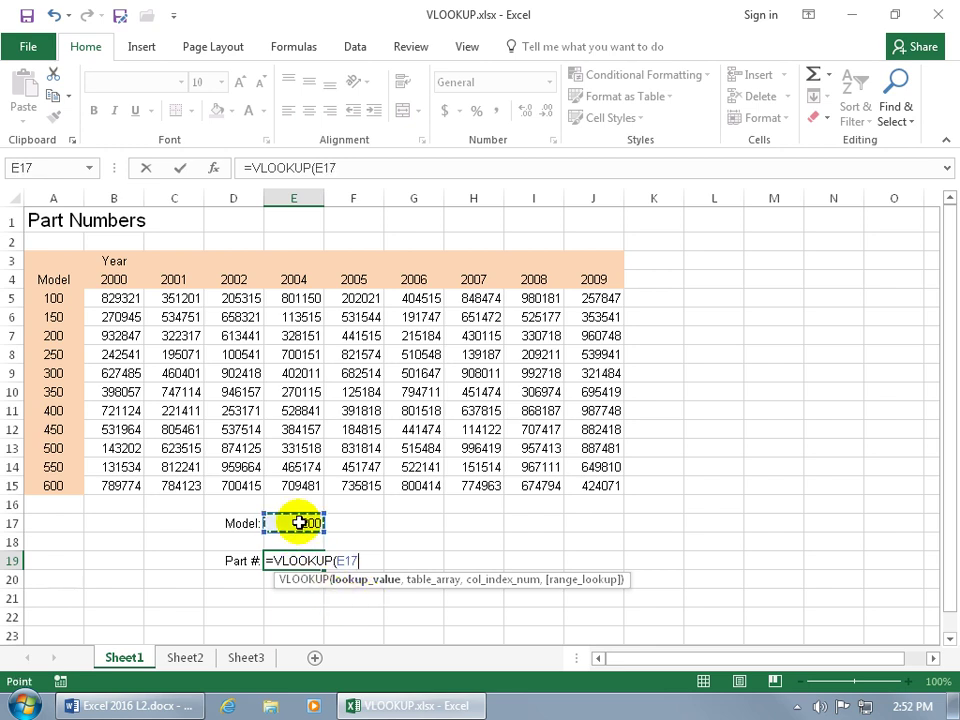
{"action": "type", "text": ","}
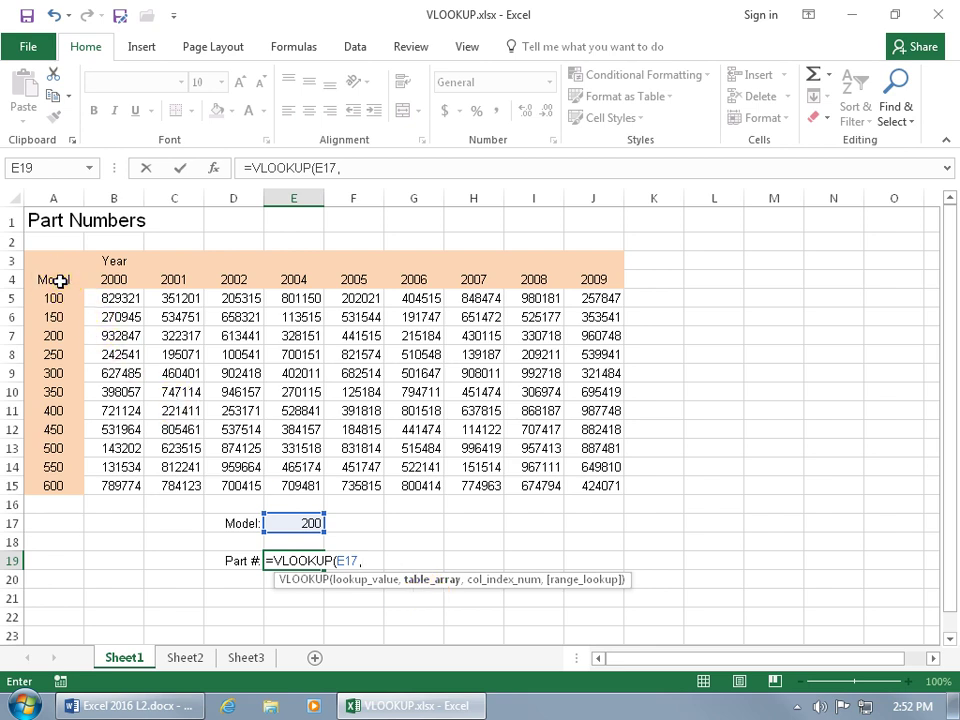
{"action": "left_click_drag", "start_coordinate": [60, 281], "coordinate": [589, 484]}
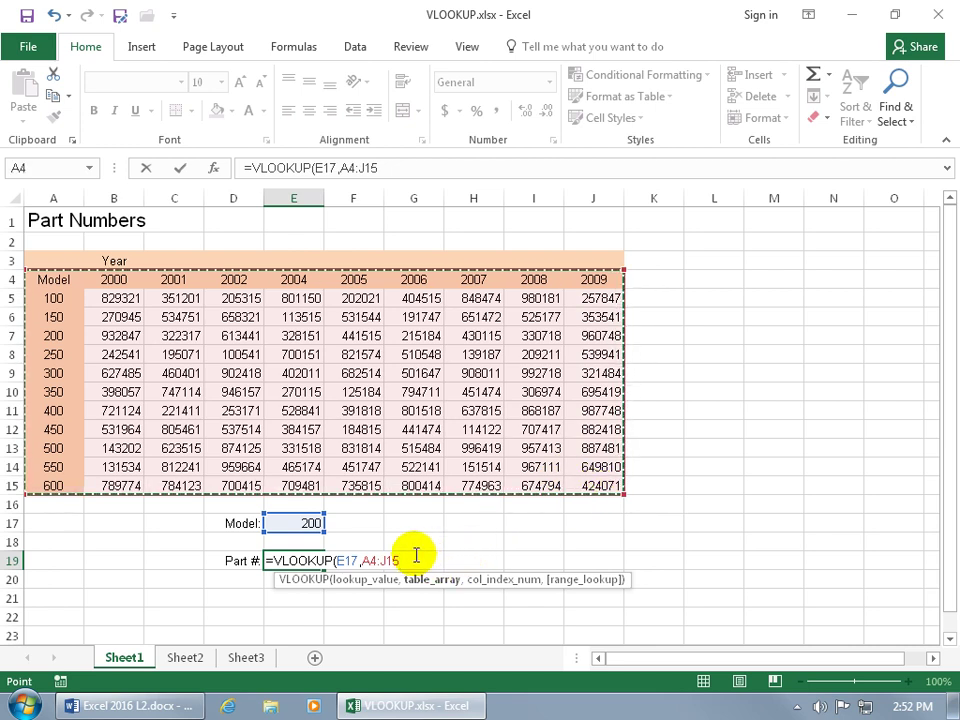
{"action": "type", "text": ","}
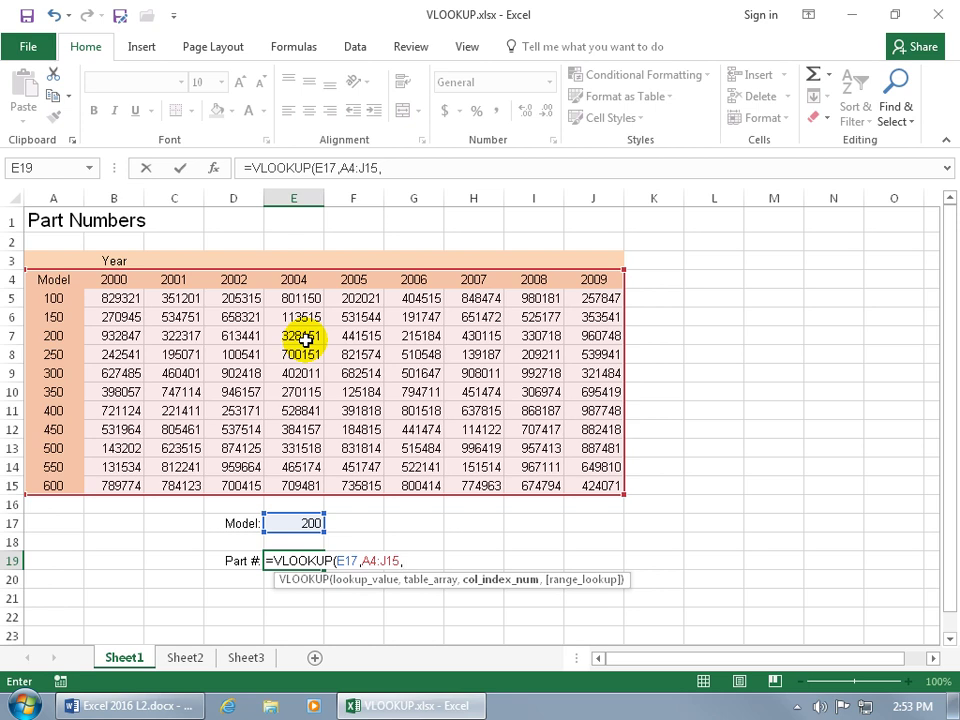
{"action": "type", "text": "5"}
{"action": "key", "text": "Return"}
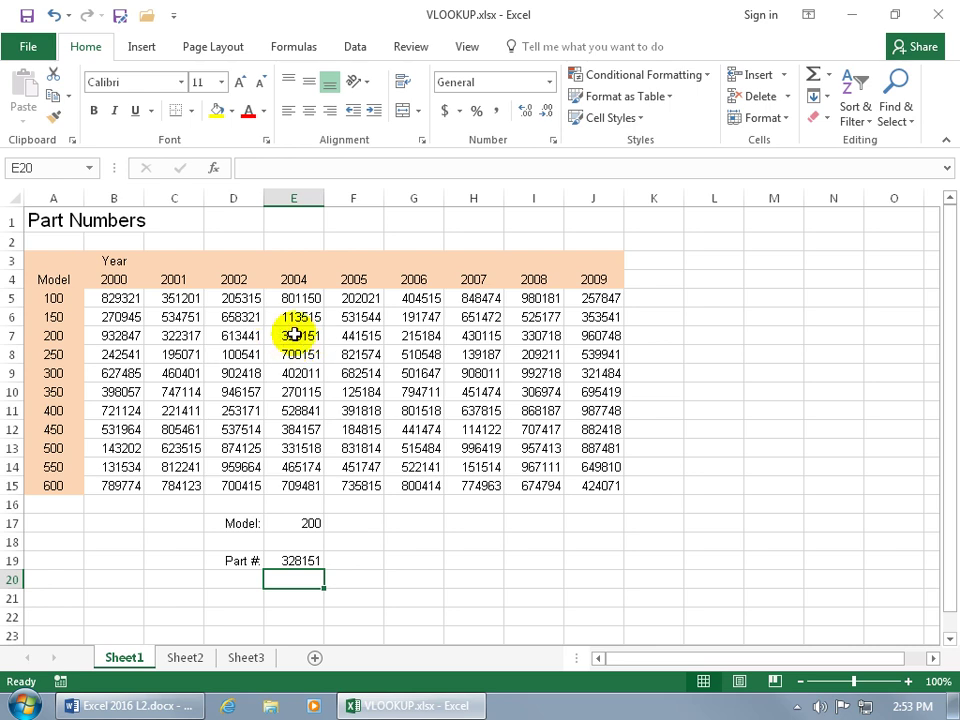
{"action": "left_click", "coordinate": [305, 338]}
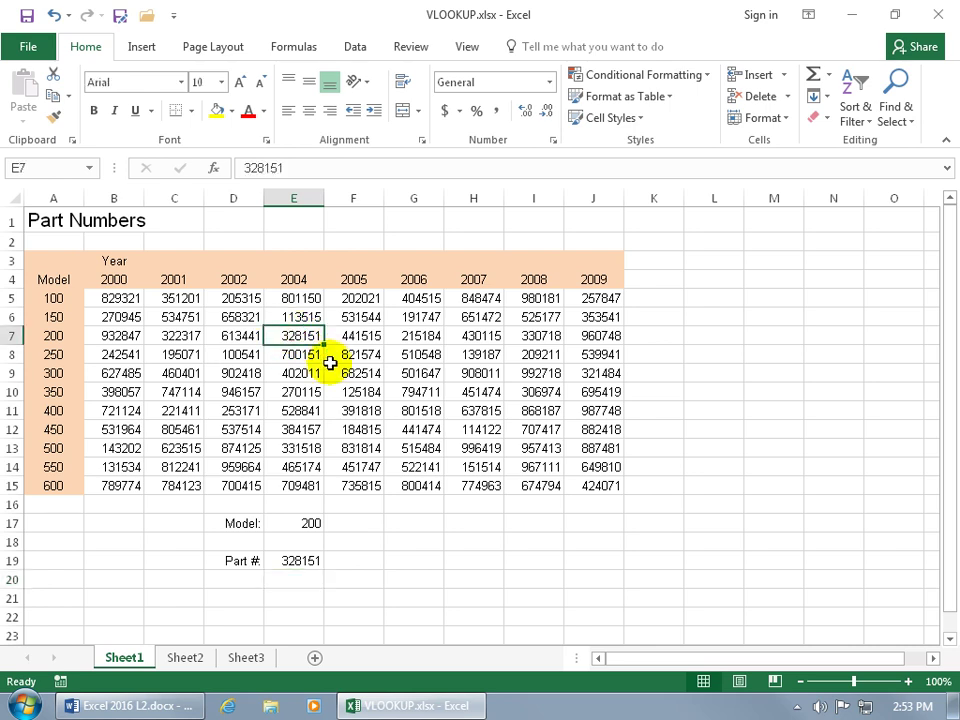
Set the Model in E17 to 250 and check the matching 2004 part number in the table
{"action": "left_click", "coordinate": [308, 524]}
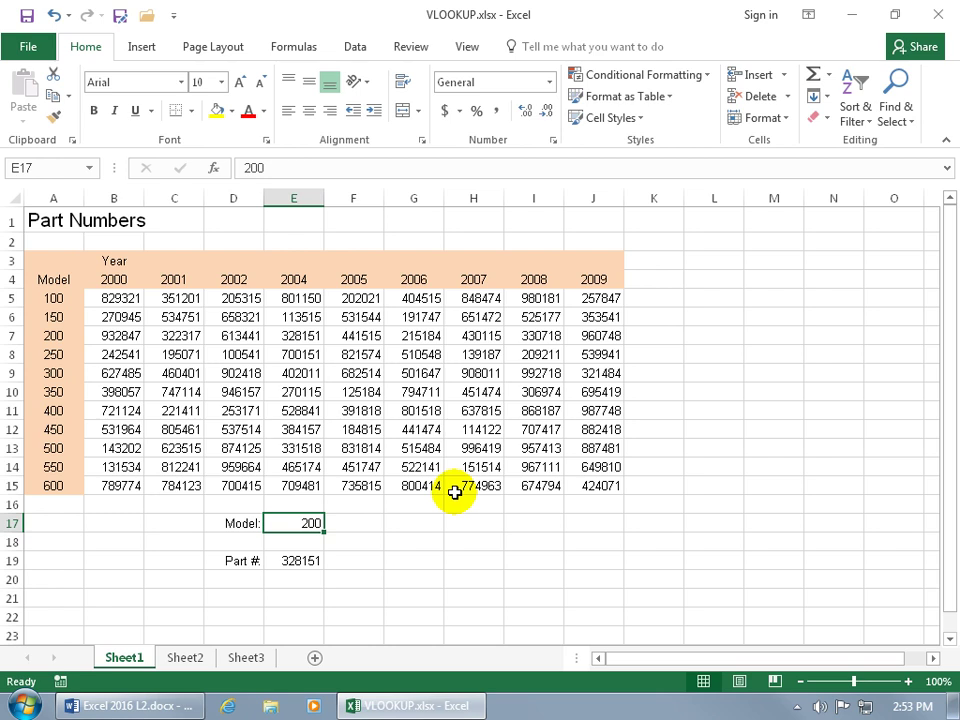
{"action": "type", "text": "250"}
{"action": "key", "text": "Return"}
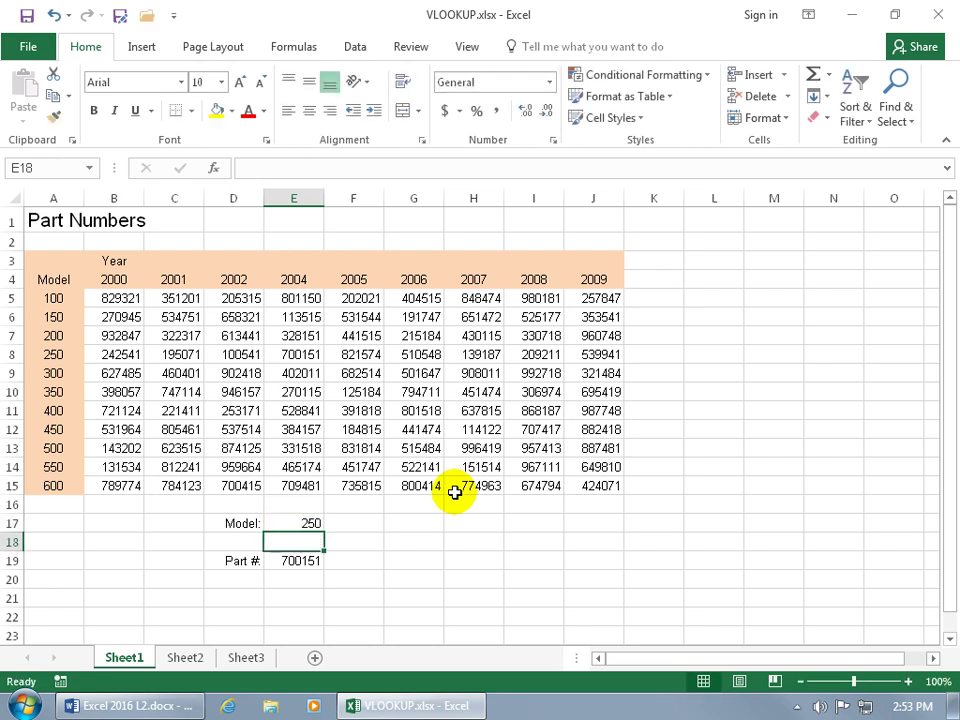
{"action": "left_click", "coordinate": [303, 354]}
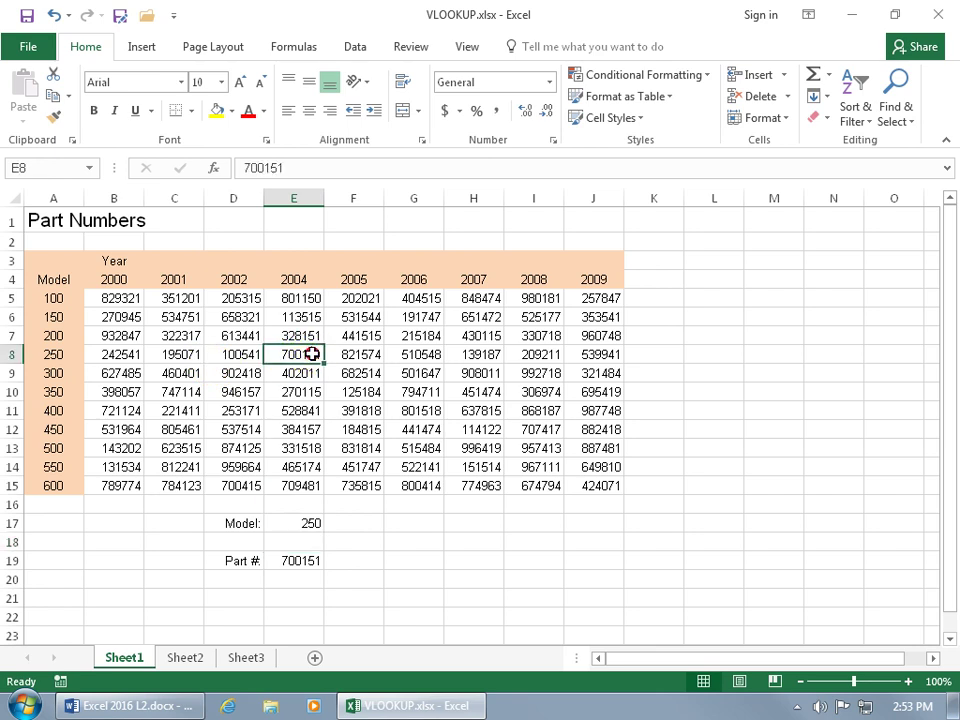
Set the Model in E17 to 201 to test an unlisted model, and compare the lookup with the table
{"action": "left_click", "coordinate": [325, 523]}
{"action": "type", "text": "201"}
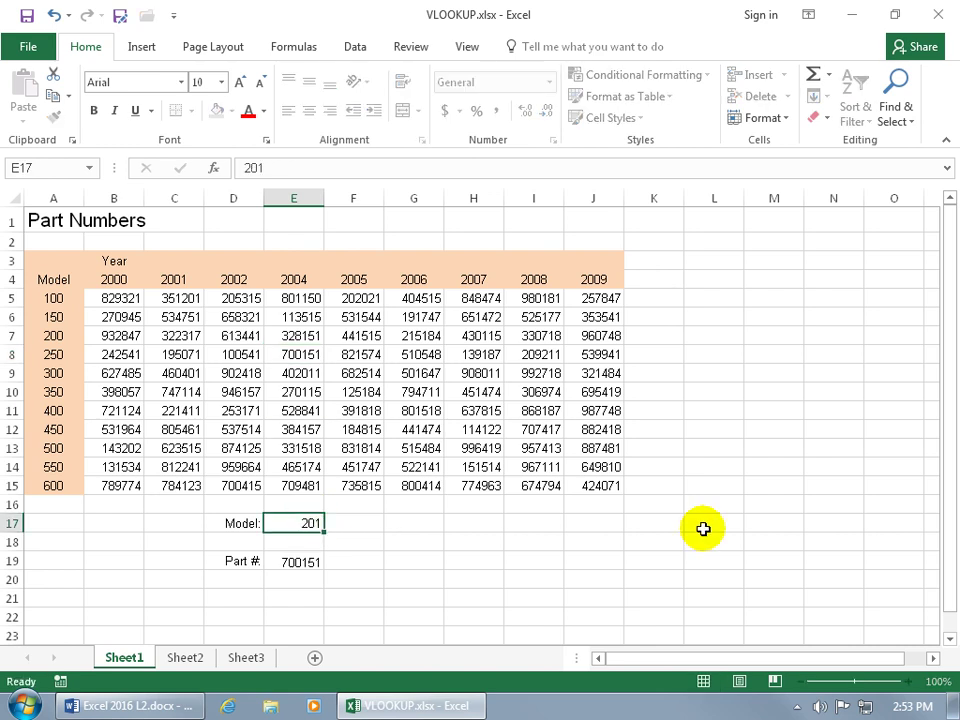
{"action": "key", "text": "Return"}
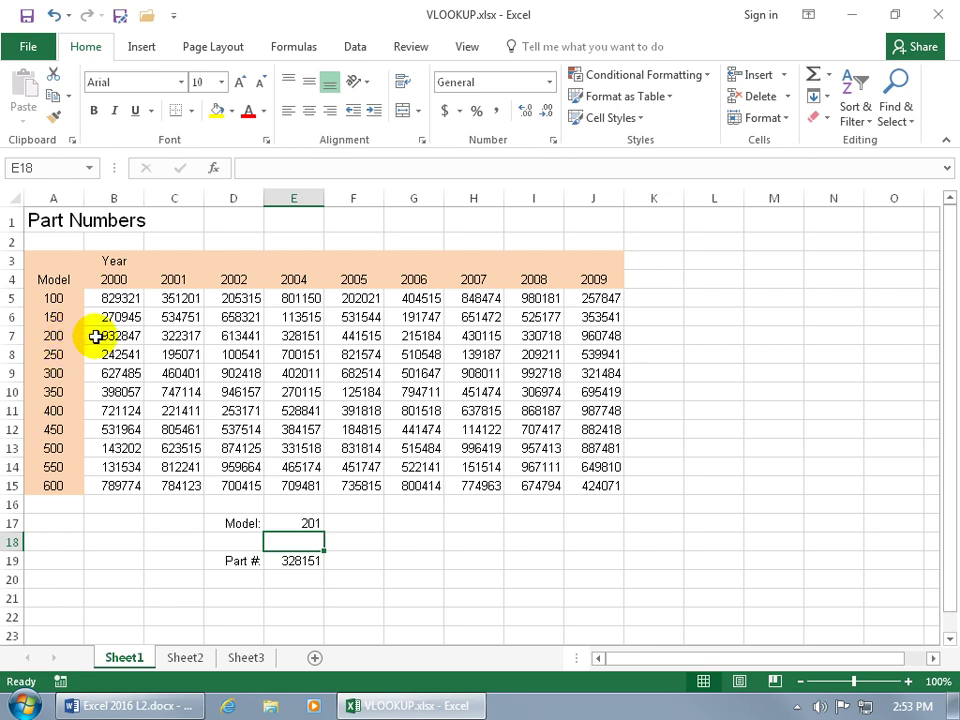
{"action": "left_click", "coordinate": [295, 336]}
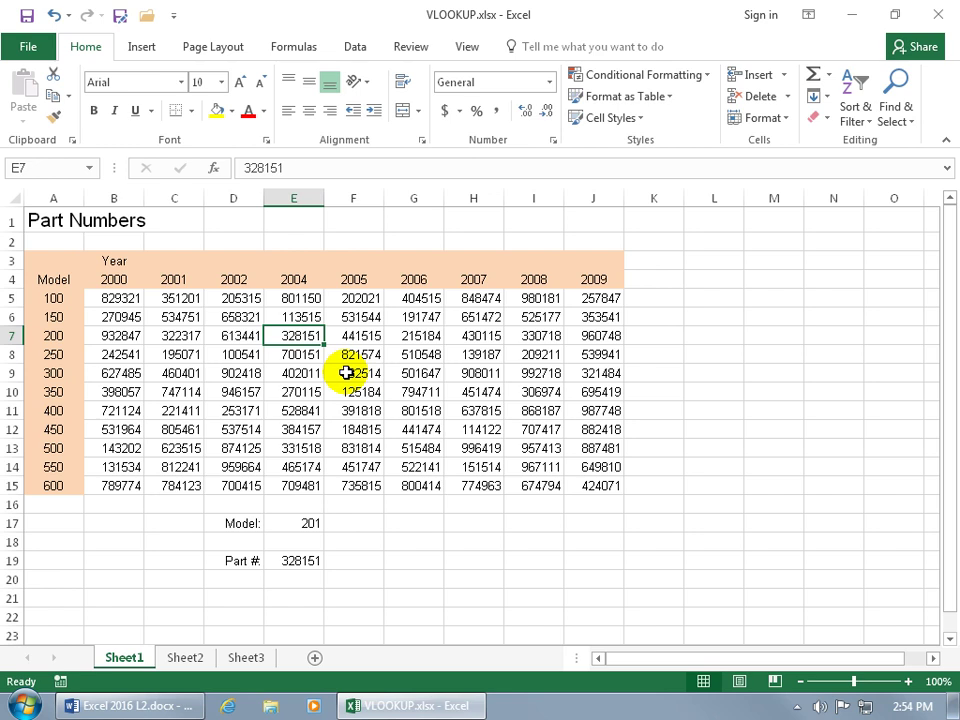
Add FALSE as the range_lookup argument of the VLOOKUP formula in E19 to require an exact match
{"action": "left_click", "coordinate": [300, 561]}
{"action": "left_click", "coordinate": [300, 562]}
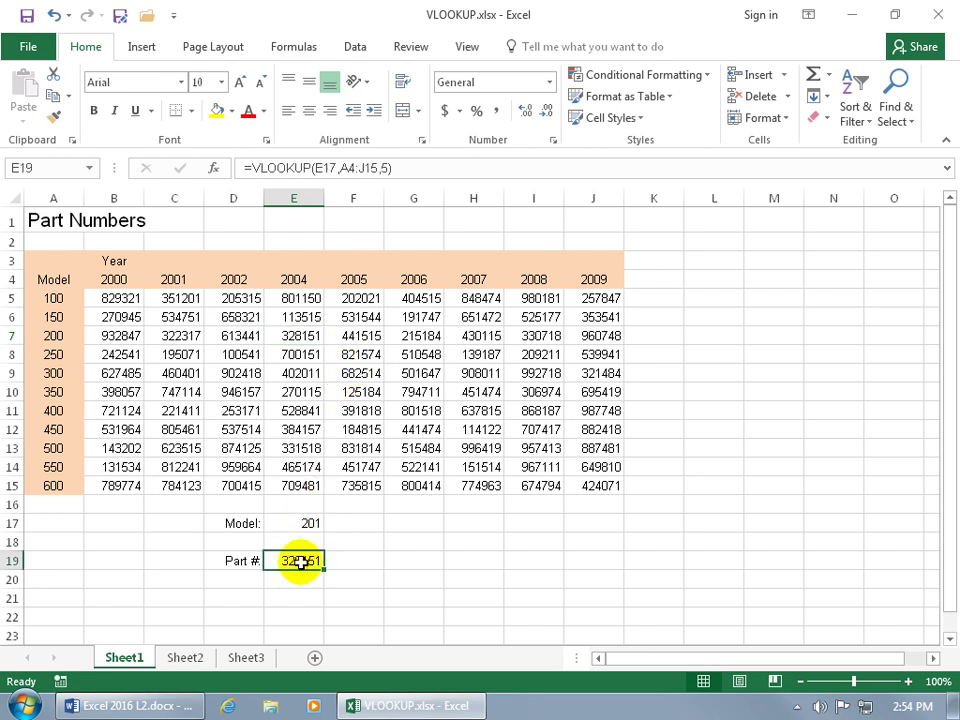
{"action": "double_click", "coordinate": [274, 561]}
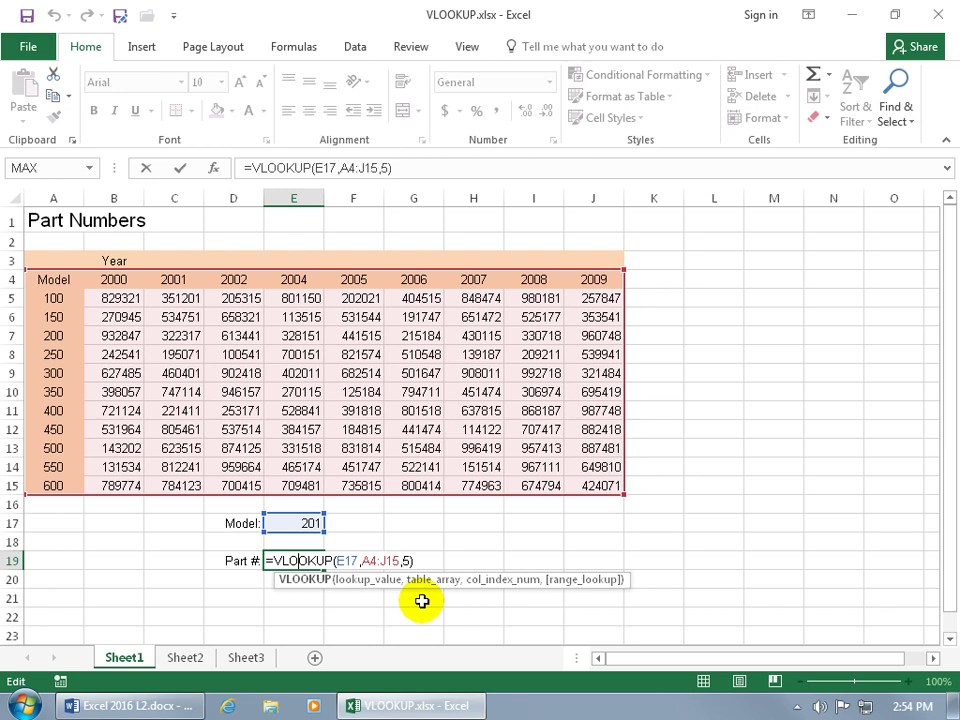
{"action": "left_click", "coordinate": [407, 560]}
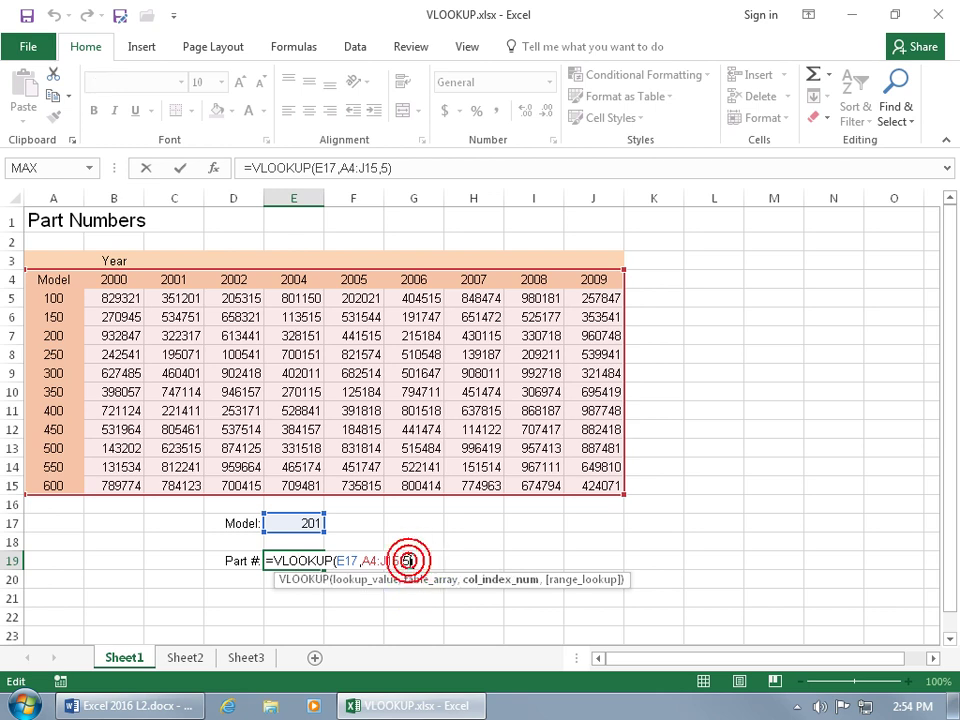
{"action": "type", "text": ")"}
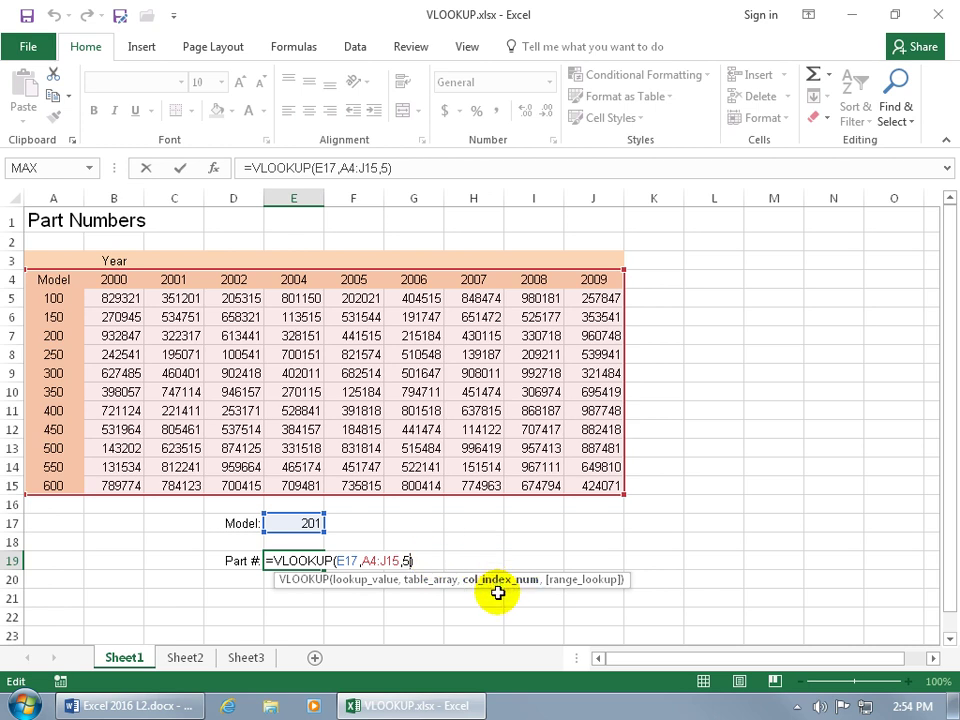
{"action": "type", "text": ","}
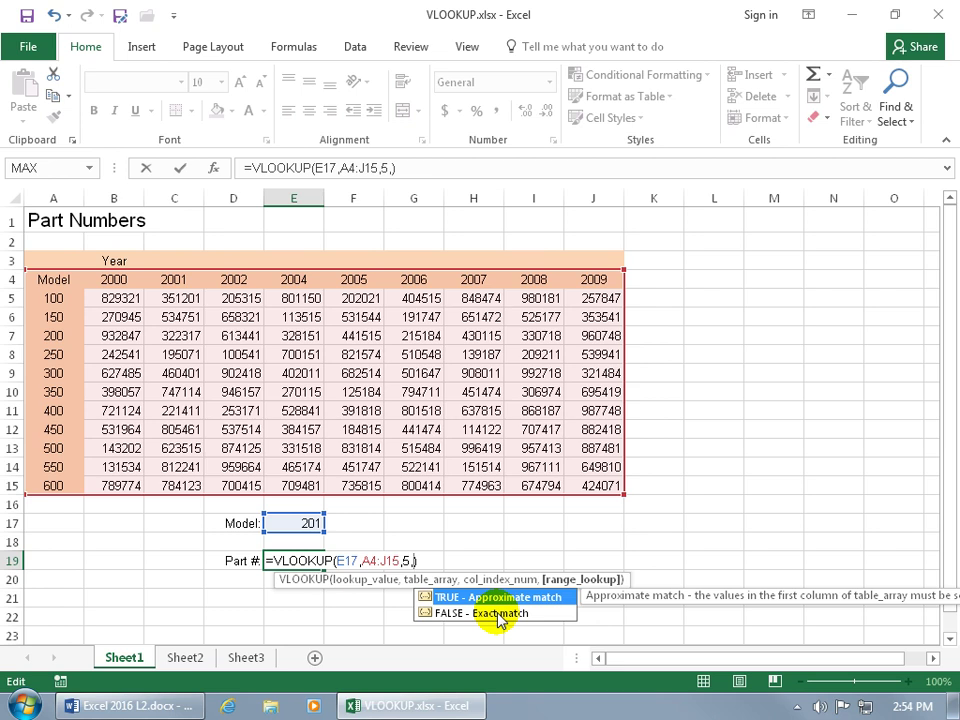
{"action": "double_click", "coordinate": [498, 614]}
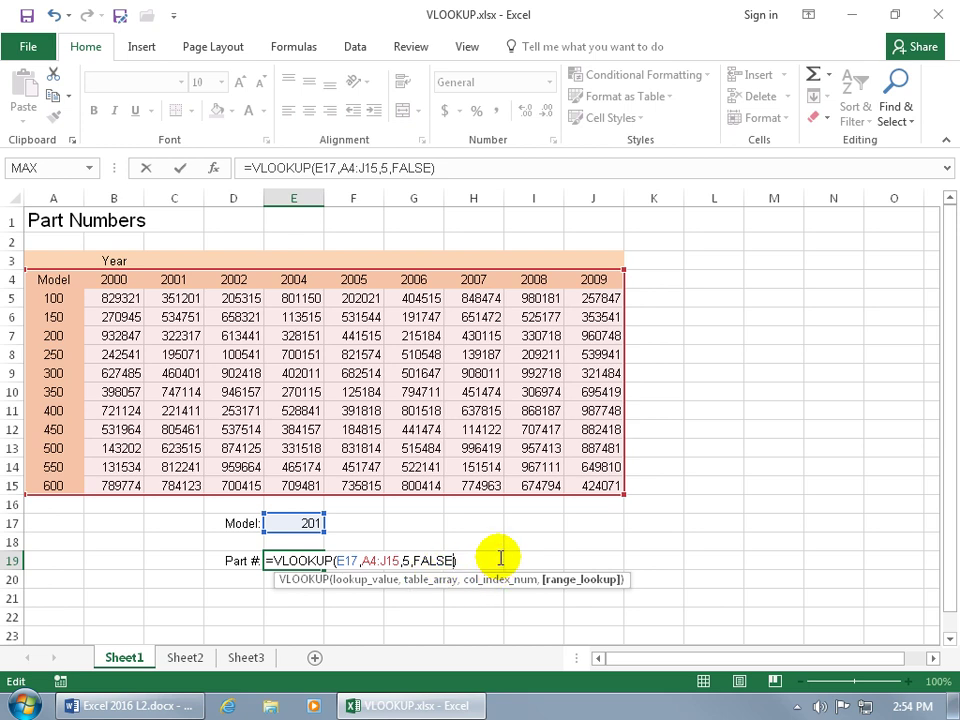
{"action": "key", "text": "Return"}
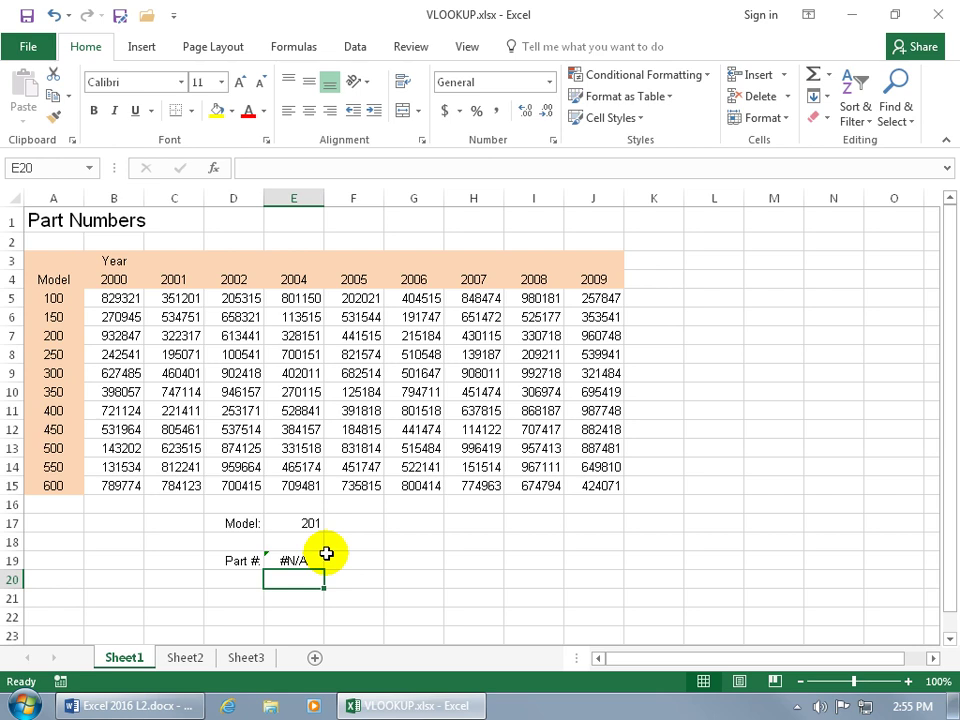
Rename model 250 in A8 as blue, set the Model in E17 to blue, and check the lookup against the table
{"action": "left_click", "coordinate": [50, 355]}
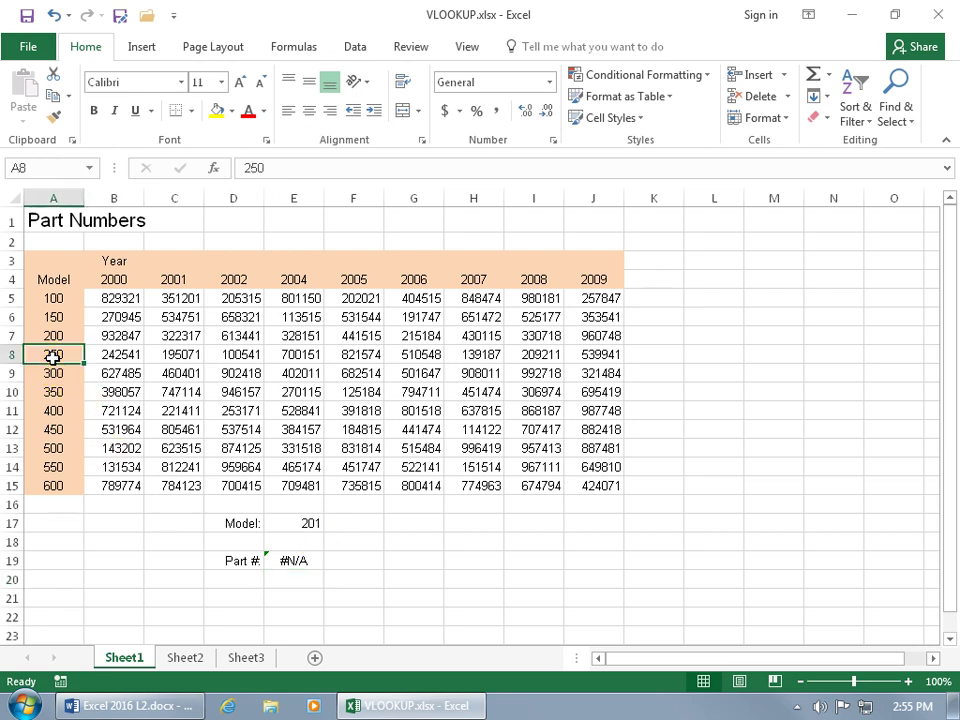
{"action": "type", "text": "blue"}
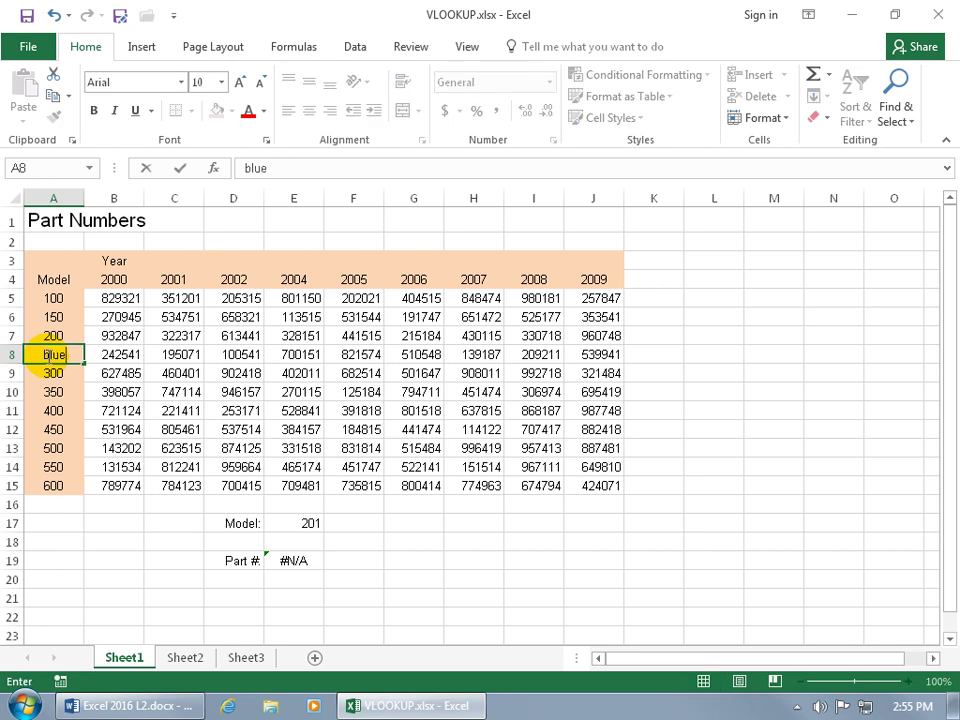
{"action": "key", "text": "Return"}
{"action": "left_click", "coordinate": [300, 522]}
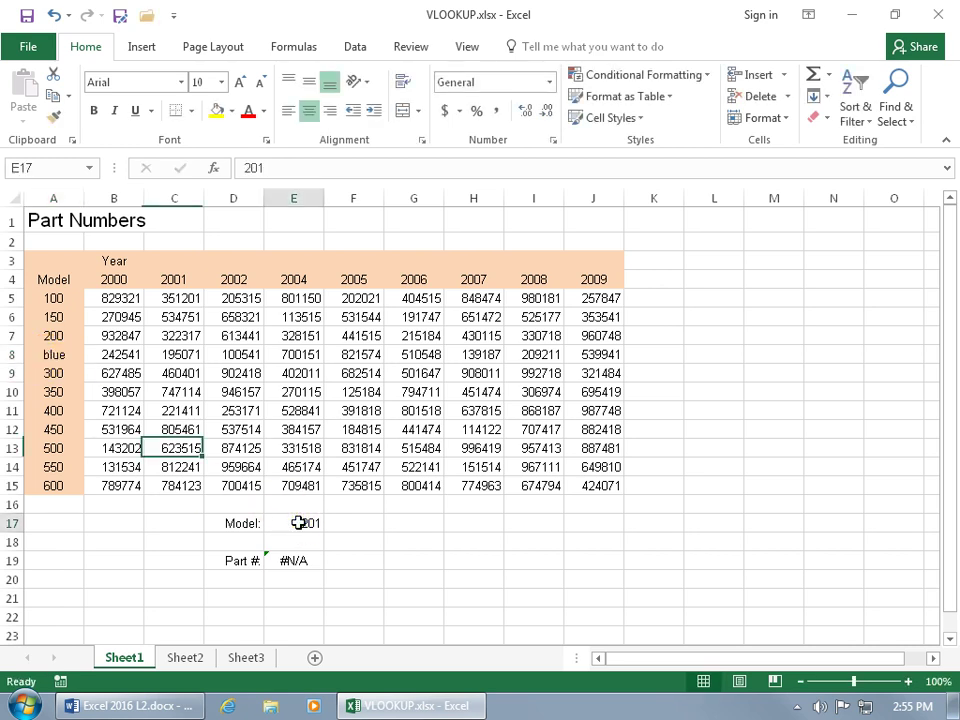
{"action": "type", "text": "blue"}
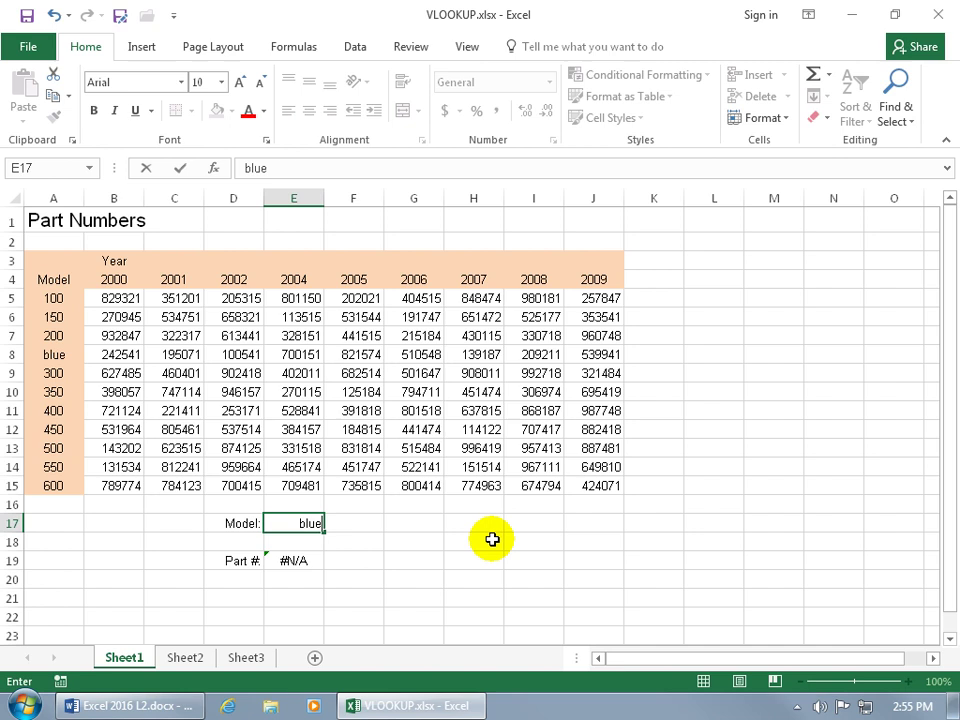
{"action": "key", "text": "Return"}
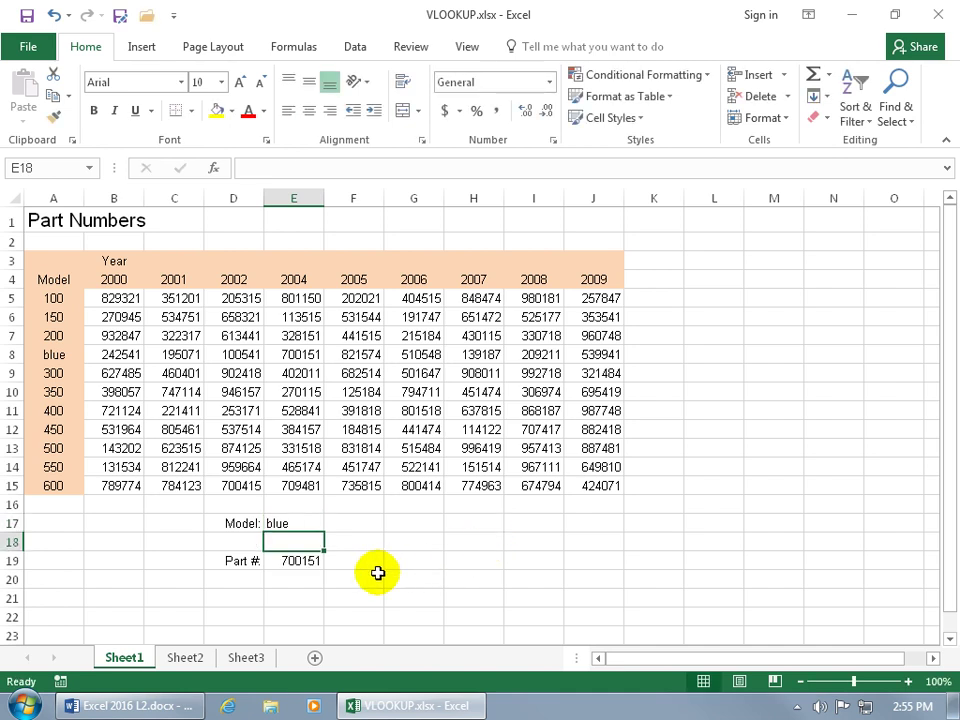
{"action": "left_click", "coordinate": [303, 560]}
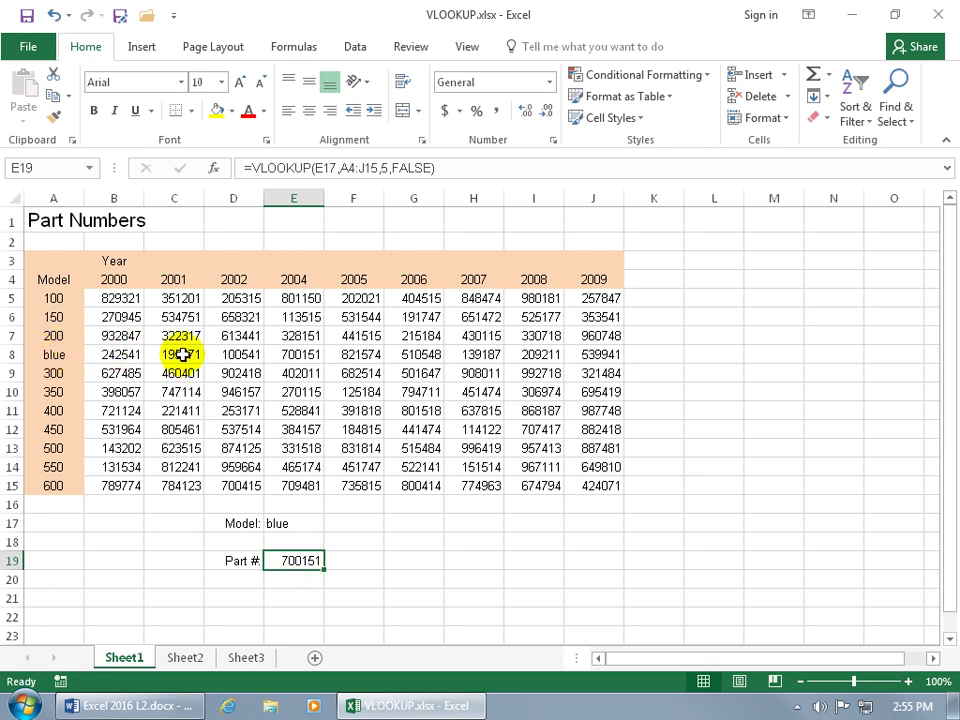
{"action": "left_click", "coordinate": [293, 353]}
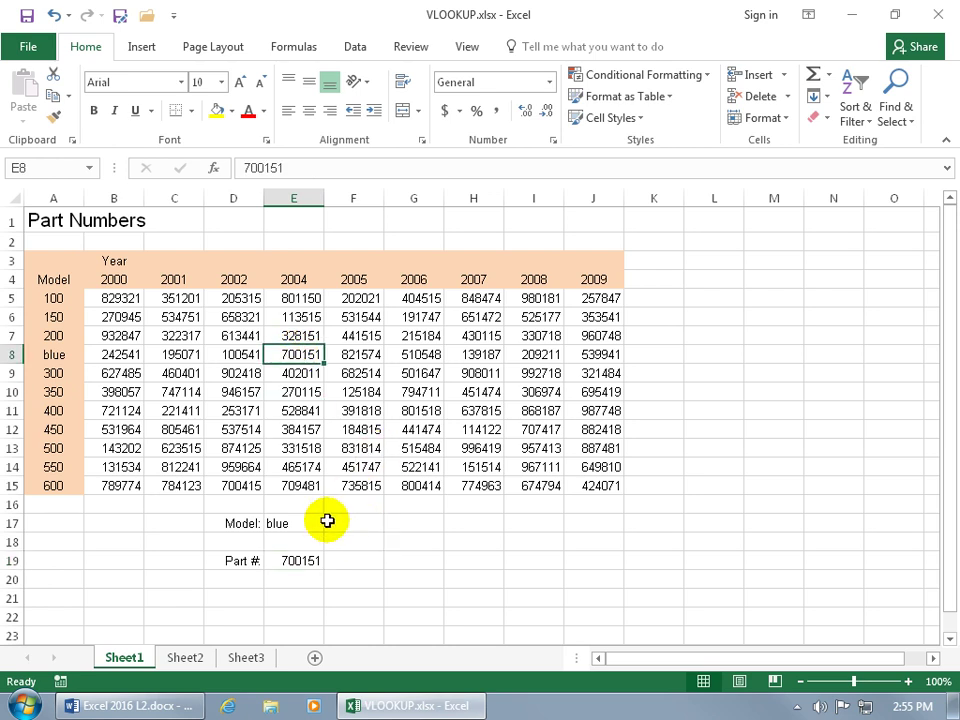
Remove the FALSE argument and its comma from the VLOOKUP in E19, leaving =VLOOKUP(E17,A4:J15,5)
{"action": "double_click", "coordinate": [300, 560]}
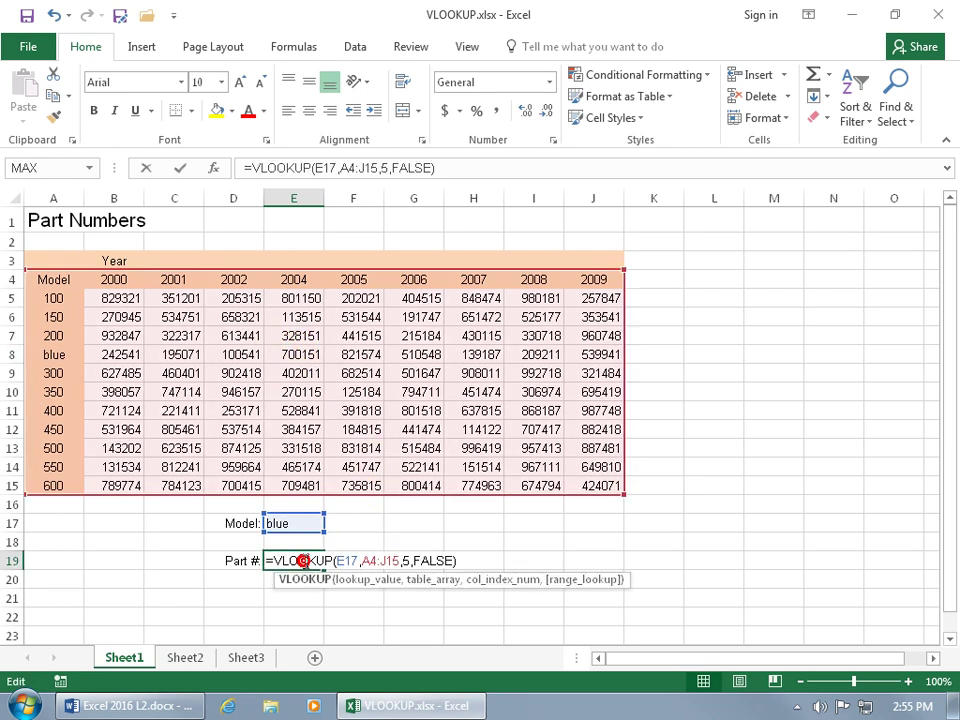
{"action": "left_click", "coordinate": [414, 561]}
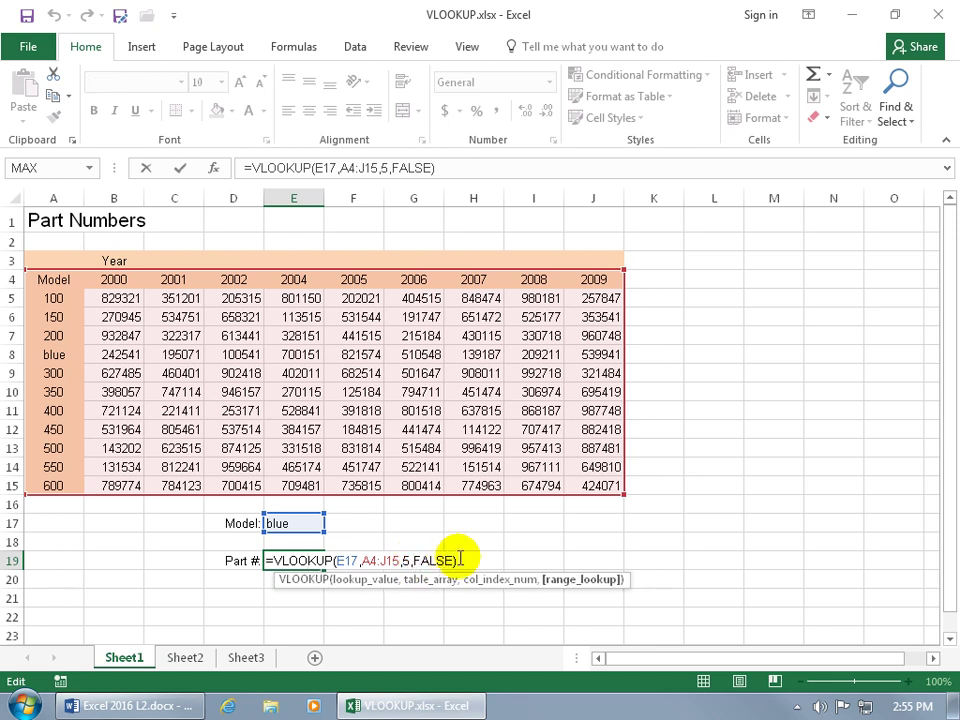
{"action": "key", "text": "BackSpace"}
{"action": "key", "text": "Delete"}
{"action": "key", "text": "Delete"}
{"action": "key", "text": "Delete"}
{"action": "key", "text": "Delete"}
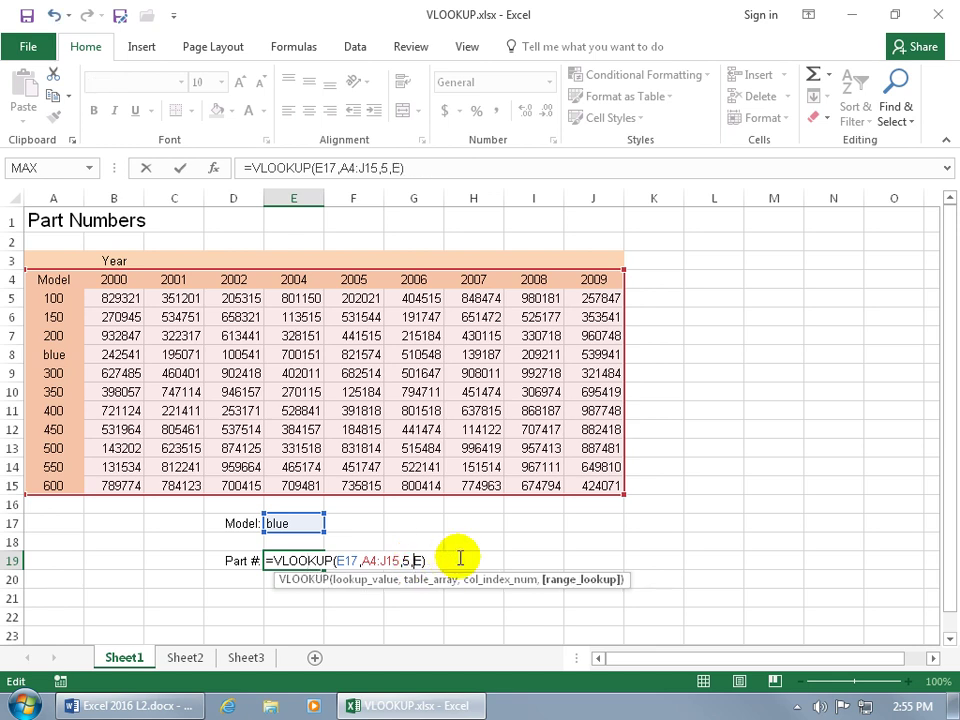
{"action": "key", "text": "BackSpace"}
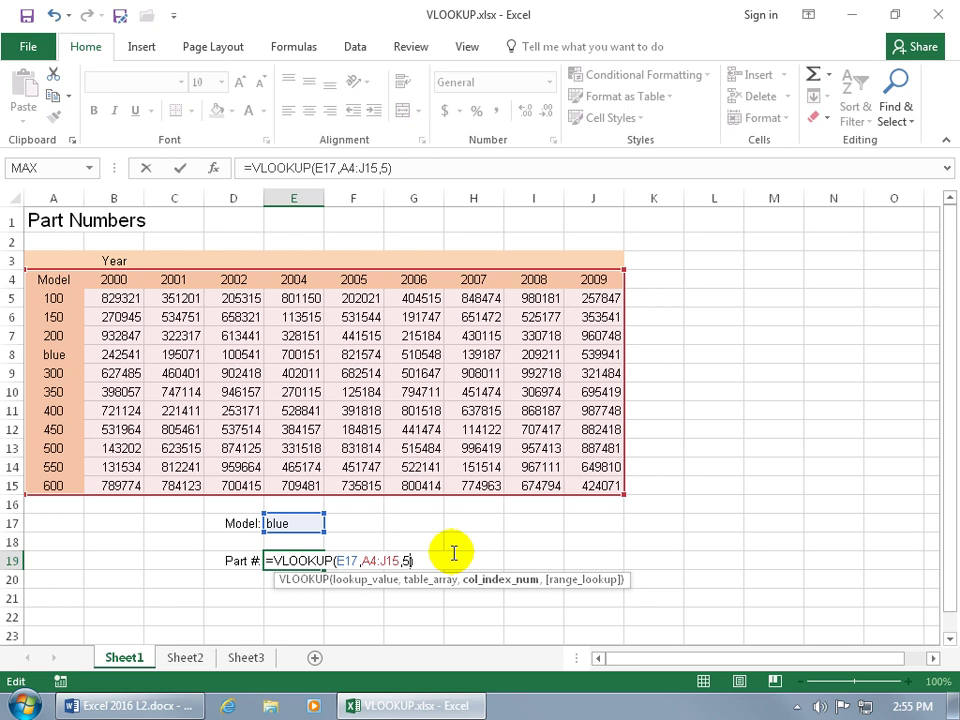
{"action": "key", "text": "Return"}
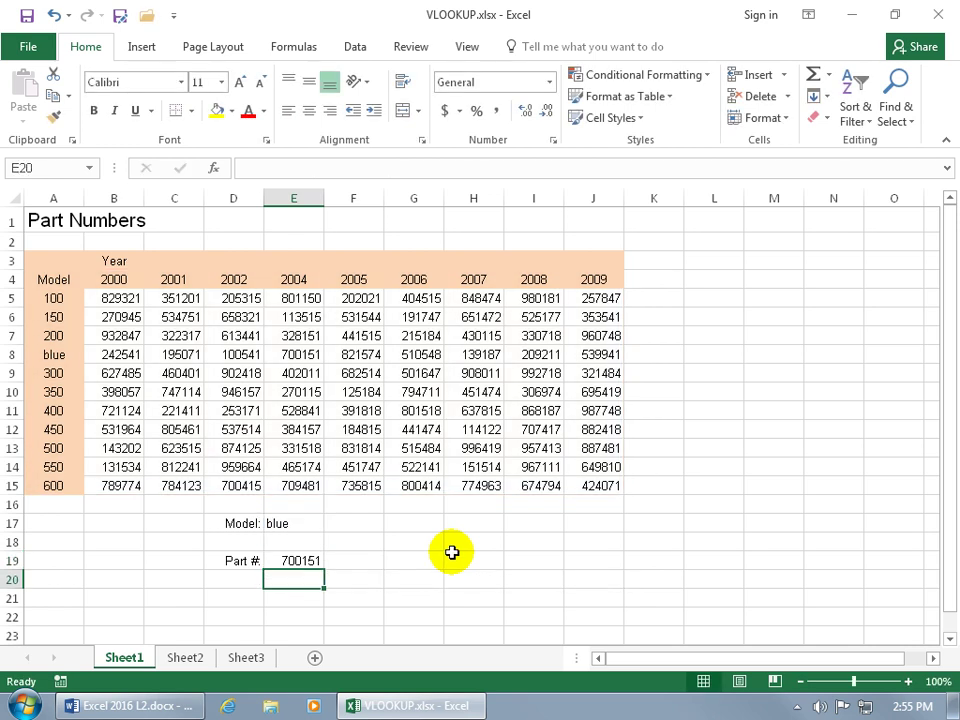
Undo the recent test edits until A8 and the Model in E17 both hold 250 again
{"action": "left_click", "coordinate": [306, 522]}
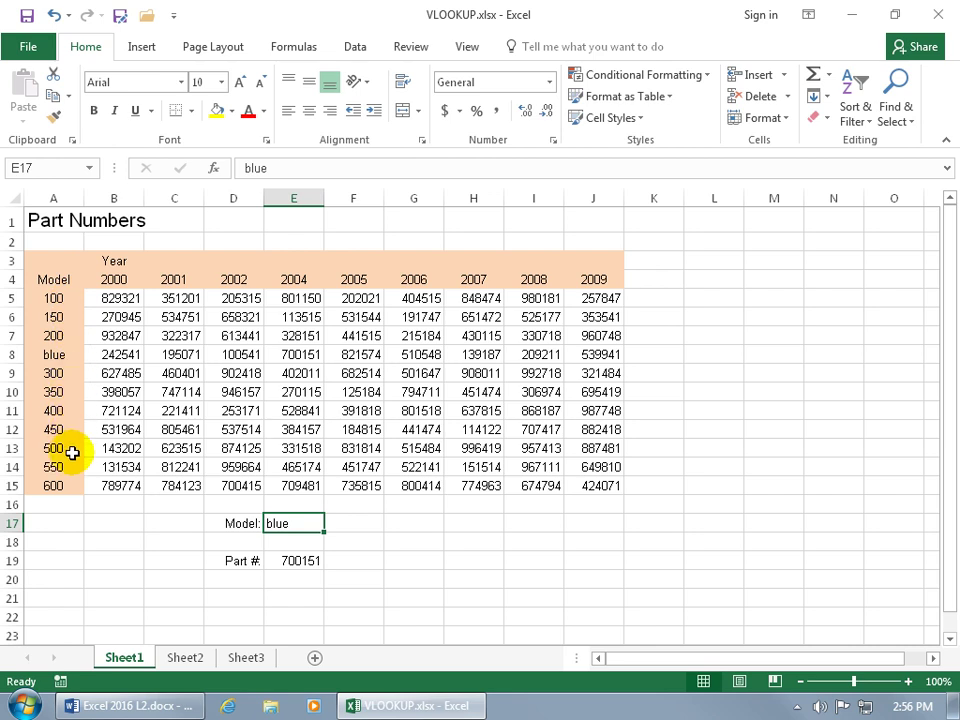
{"action": "left_click", "coordinate": [55, 15]}
{"action": "left_click", "coordinate": [55, 15]}
{"action": "left_click", "coordinate": [55, 15]}
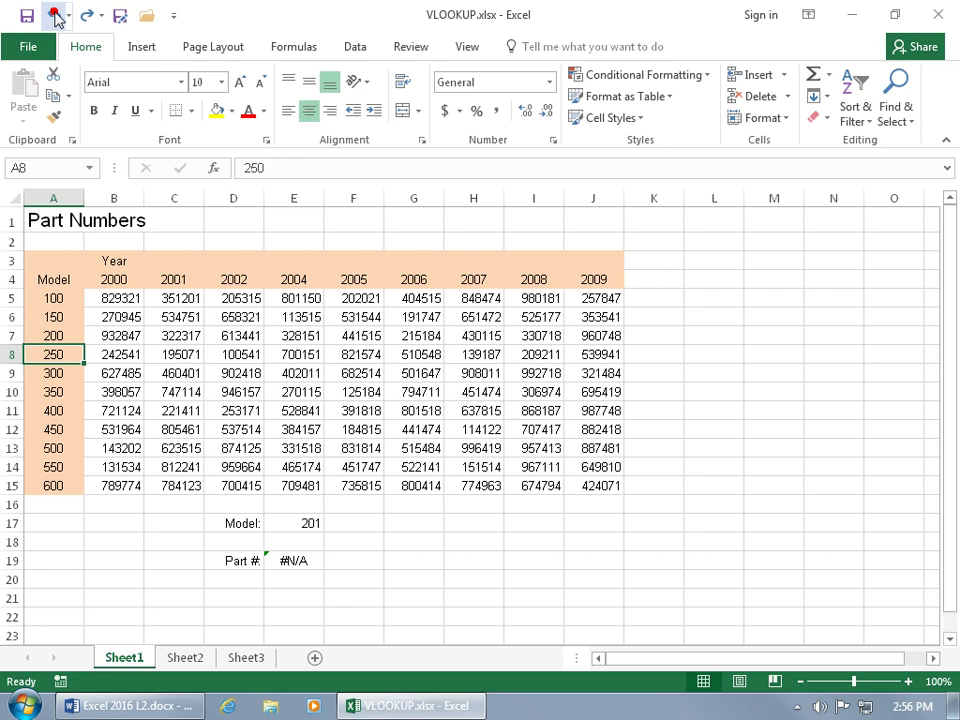
{"action": "left_click", "coordinate": [55, 15]}
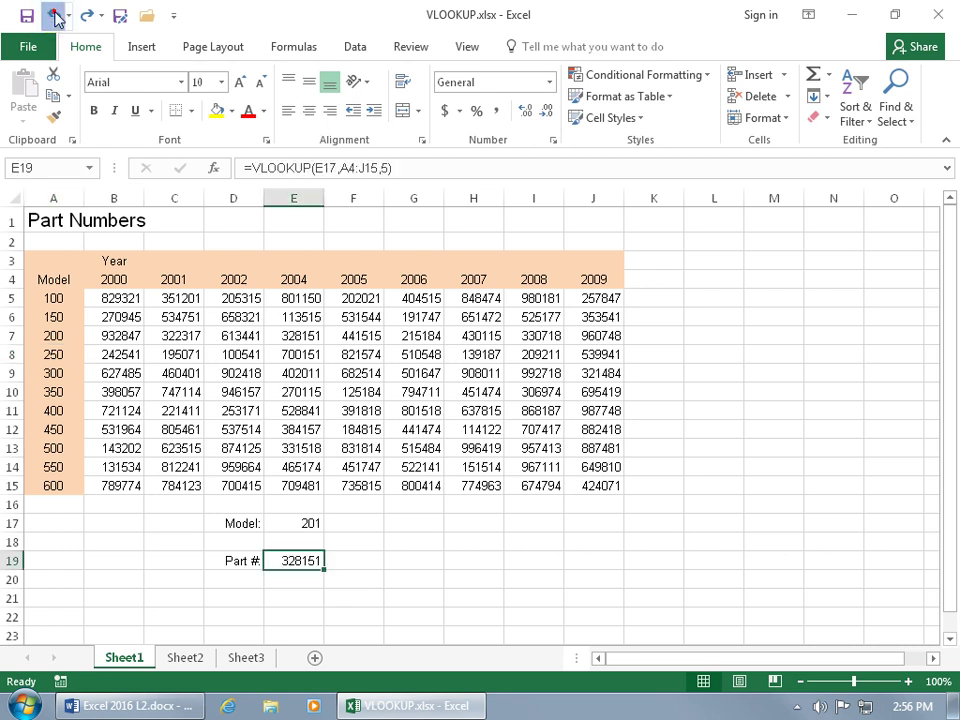
{"action": "left_click", "coordinate": [55, 15]}
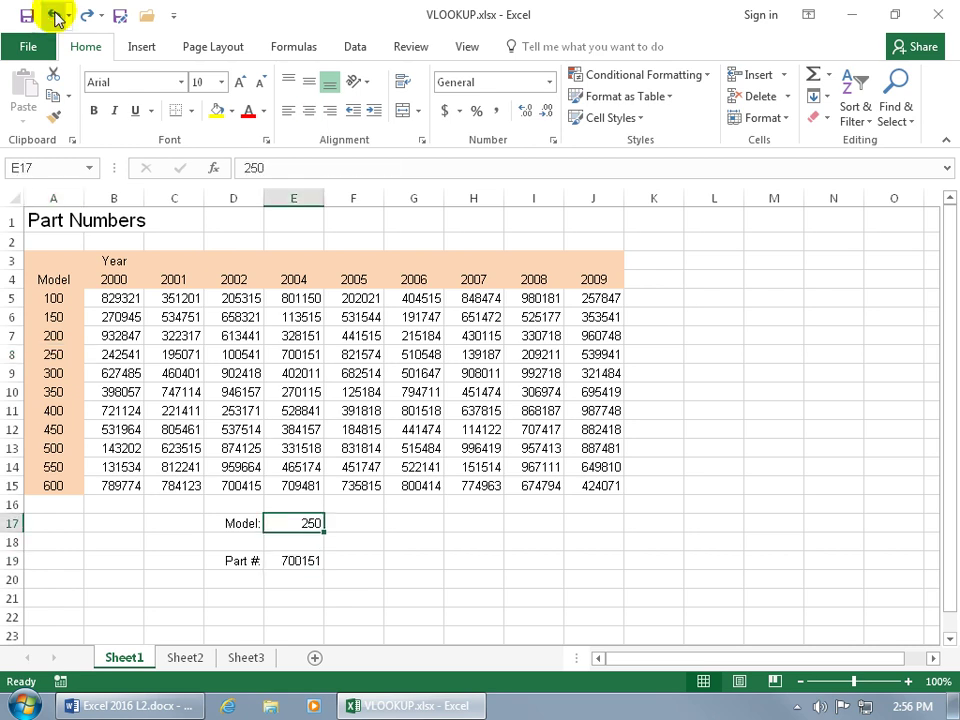
Set the column index of the VLOOKUP in E19 to 6 to return the 2005 part number
{"action": "double_click", "coordinate": [303, 561]}
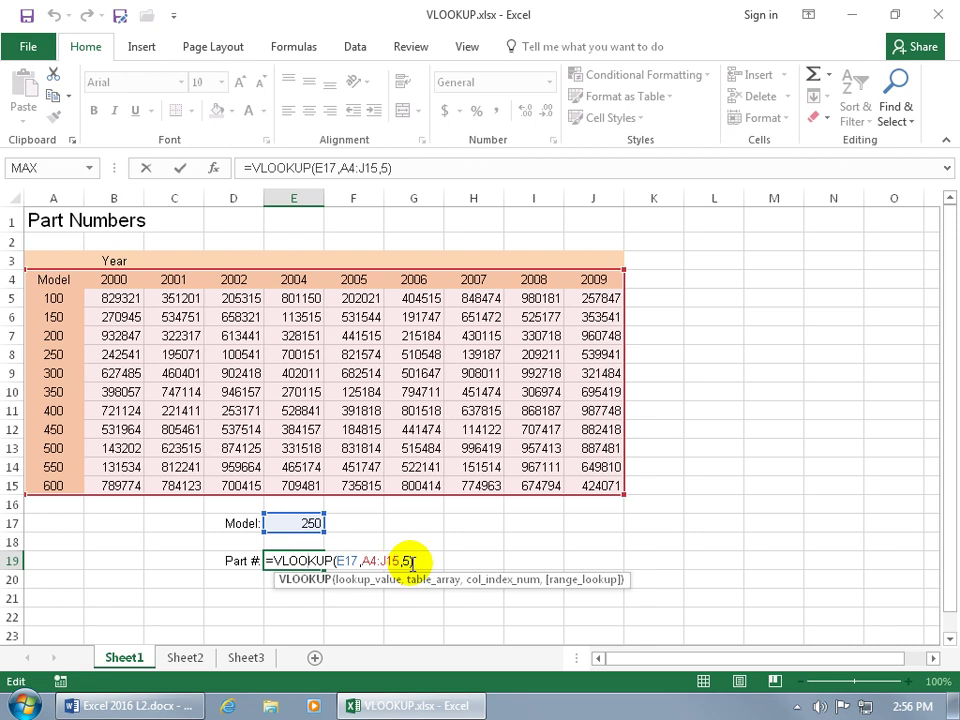
{"action": "key", "text": "ctrl+Return"}
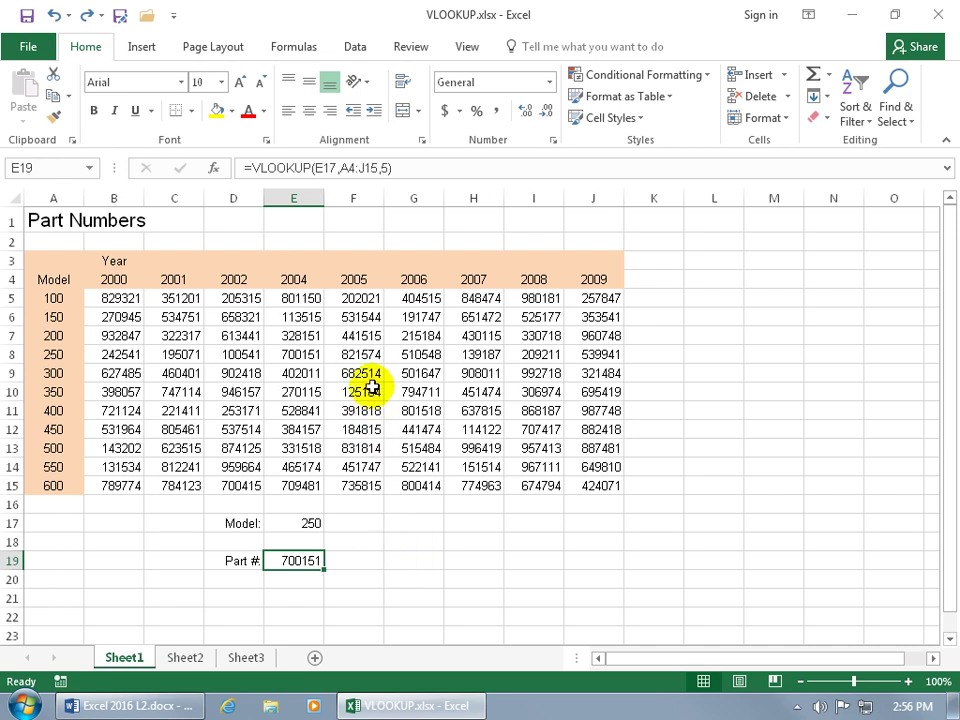
{"action": "double_click", "coordinate": [302, 561]}
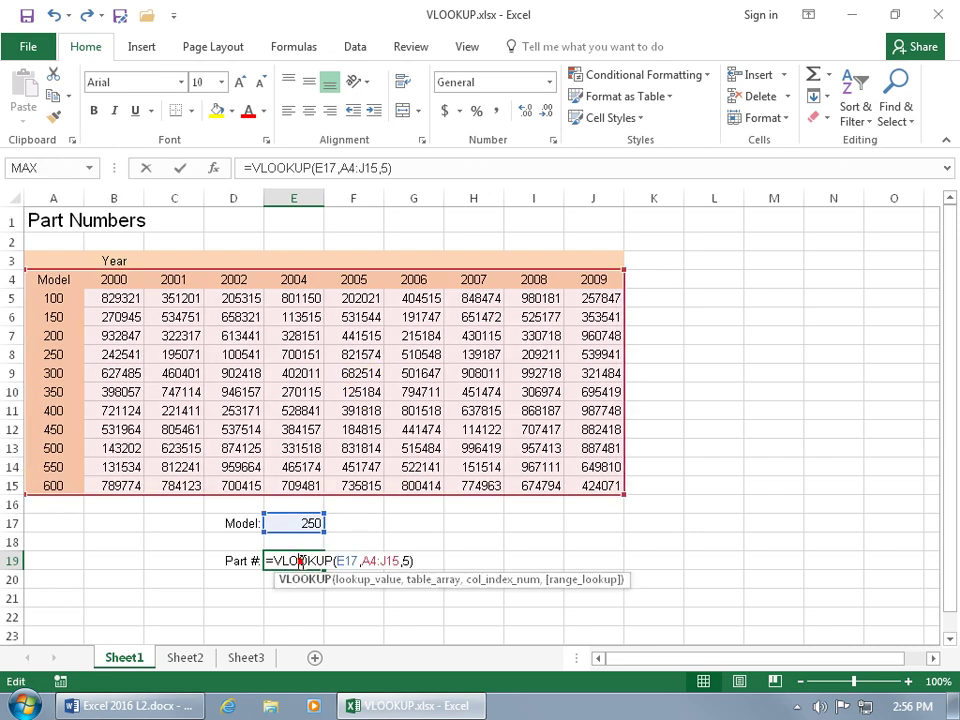
{"action": "left_click", "coordinate": [404, 561]}
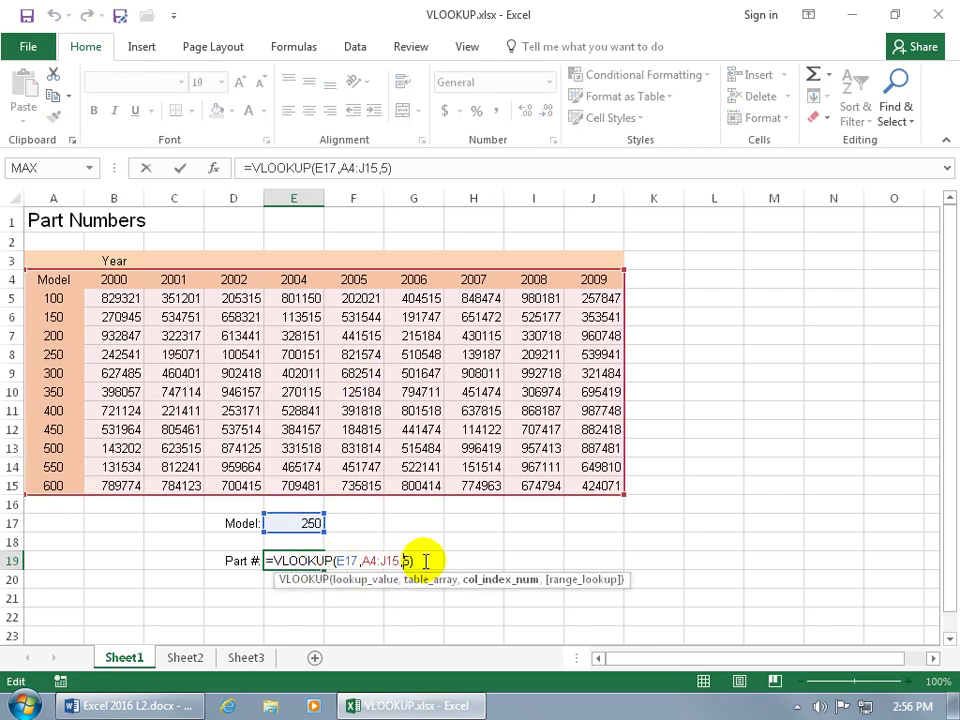
{"action": "key", "text": "BackSpace"}
{"action": "type", "text": "6"}
{"action": "key", "text": "Return"}
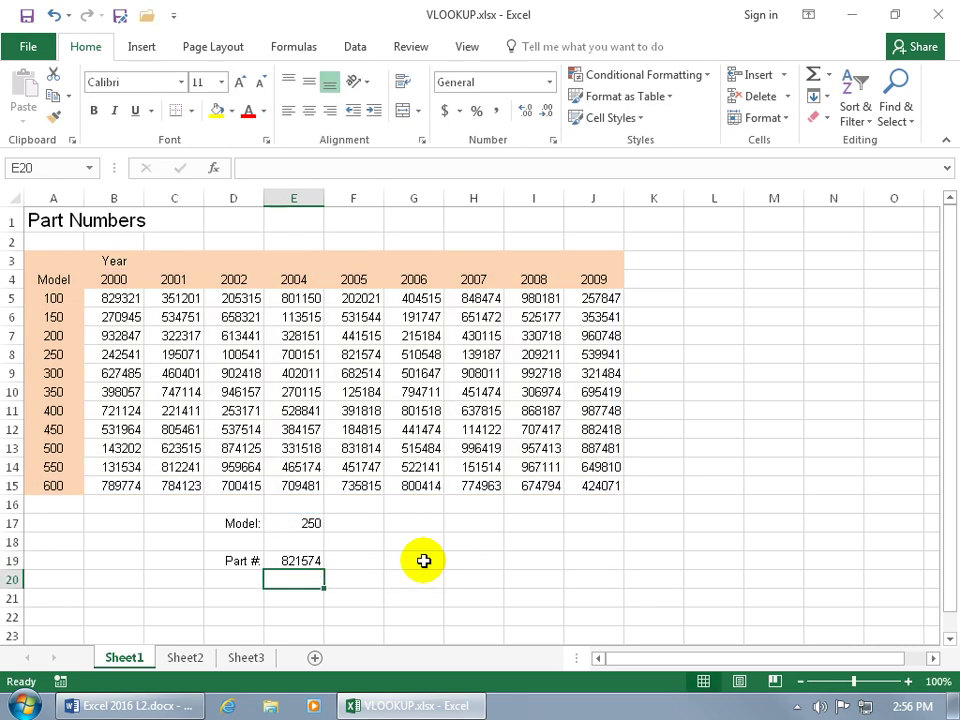
{"action": "left_click", "coordinate": [414, 541]}
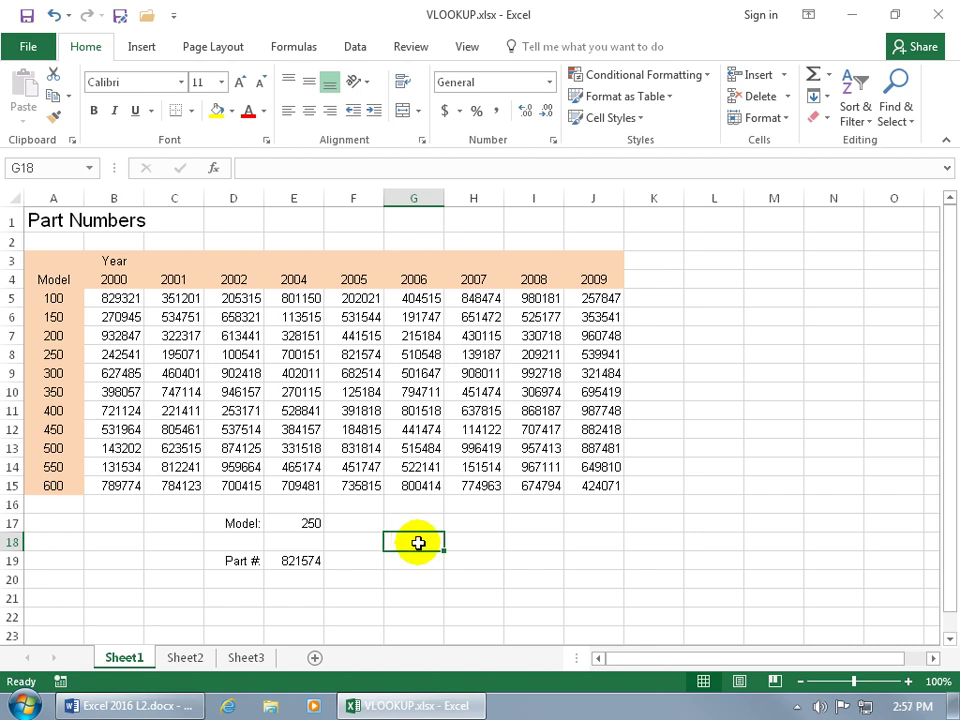
{"action": "type", "text": "4"}
{"action": "key", "text": "Return"}
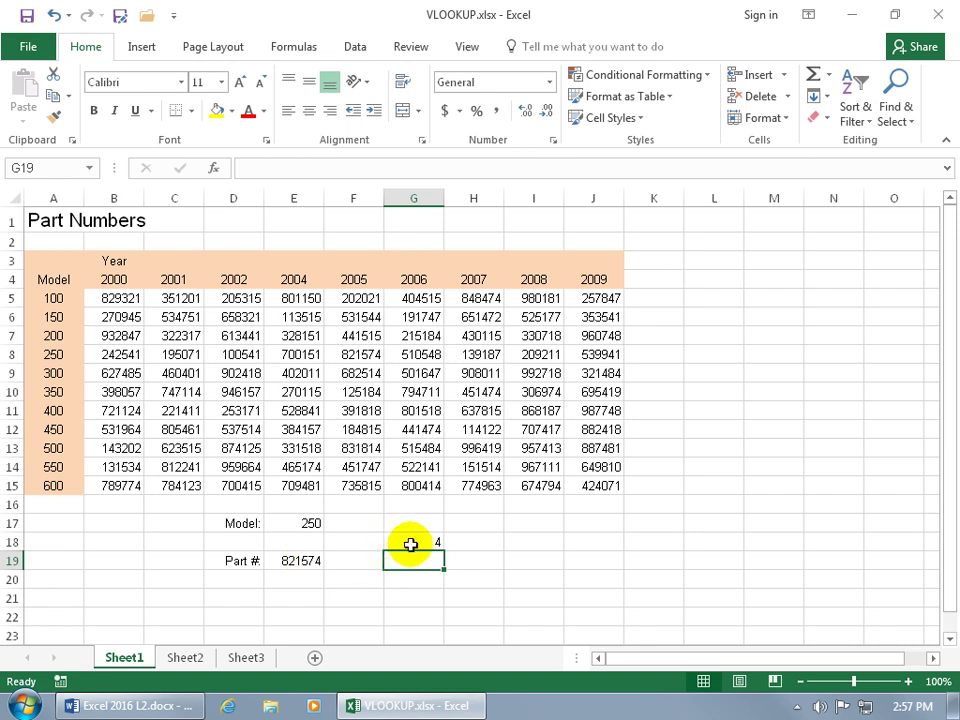
{"action": "left_click", "coordinate": [410, 544]}
{"action": "key", "text": "Delete"}
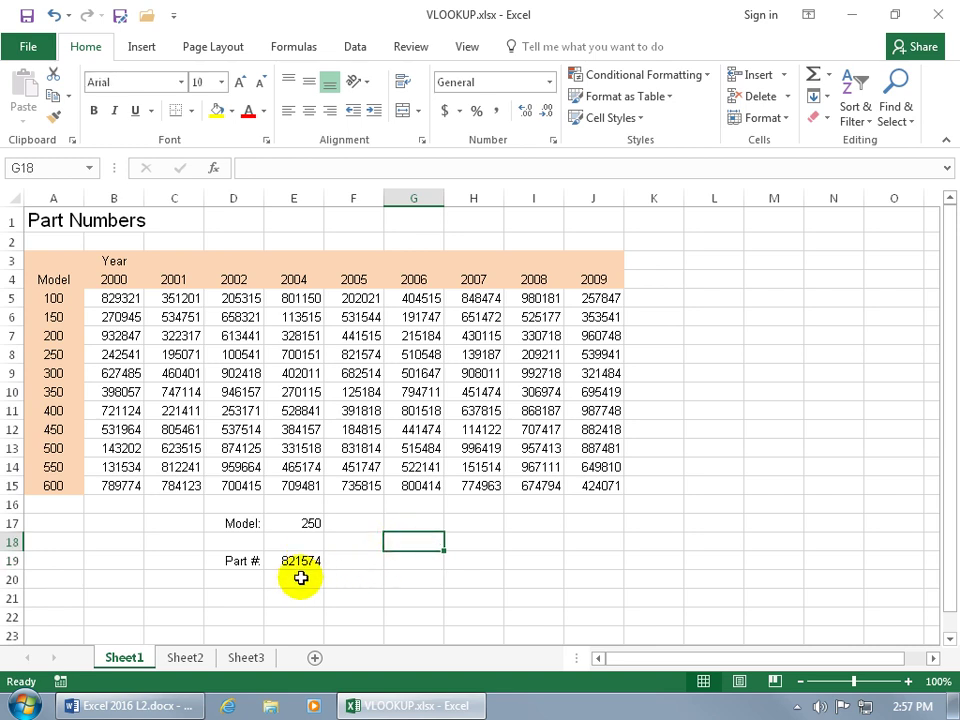
Enter the year labels 2000, 2001 and 2002 in D20 to D22, below the Part # label
{"action": "left_click", "coordinate": [257, 579]}
{"action": "type", "text": "2000"}
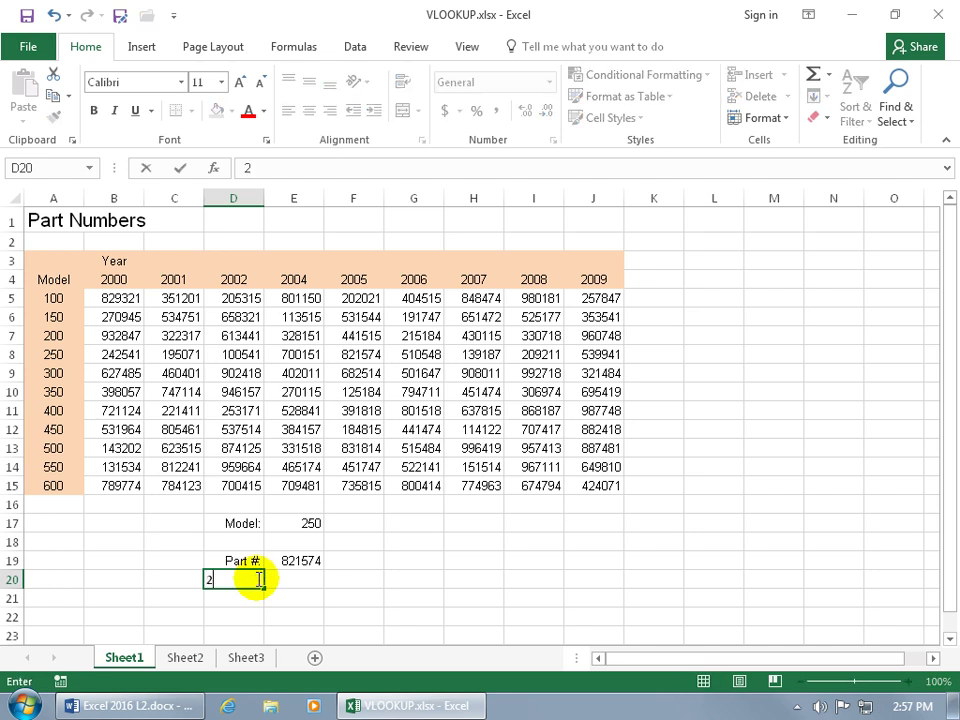
{"action": "key", "text": "Return"}
{"action": "type", "text": "2001"}
{"action": "key", "text": "Return"}
{"action": "type", "text": "2002"}
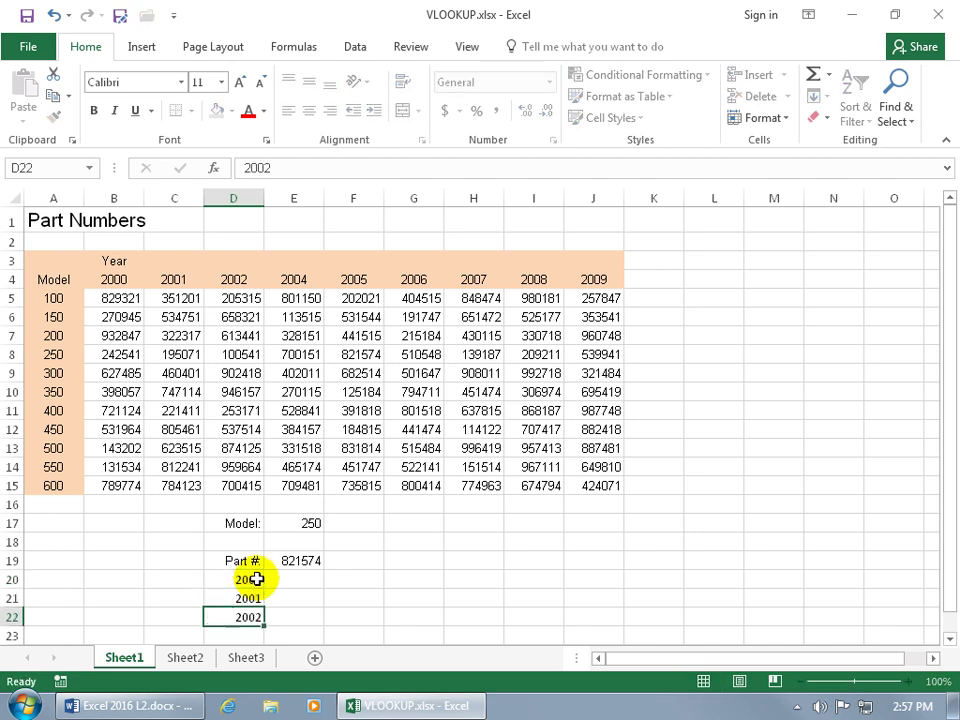
{"action": "key", "text": "Return"}
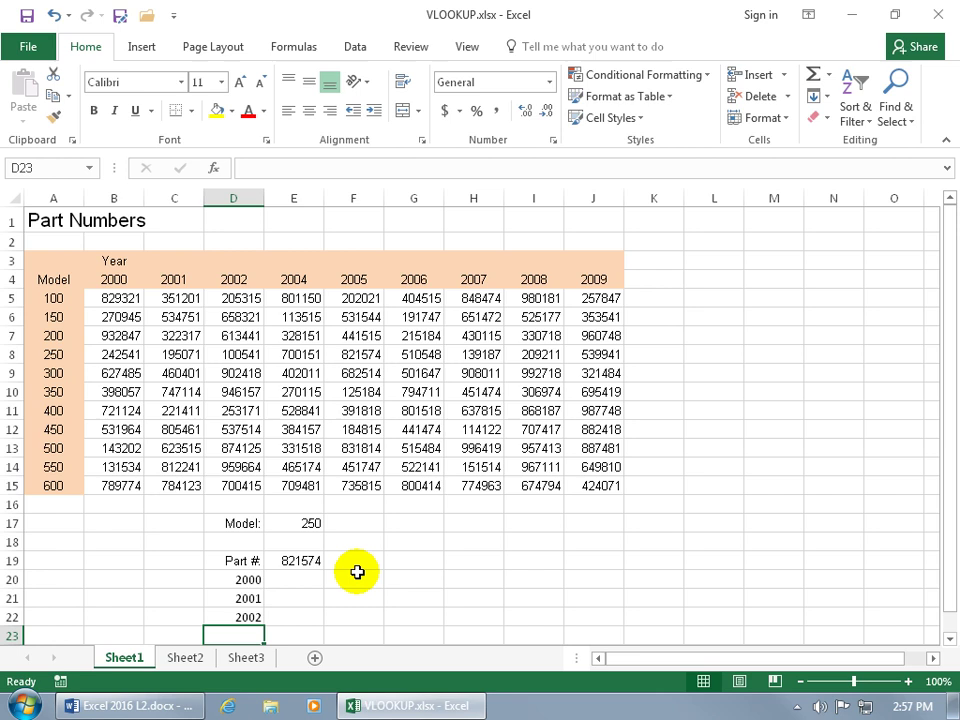
Fill the VLOOKUP from E19 down through E22 and inspect the shifted references in the E21 copy
{"action": "left_click", "coordinate": [315, 577]}
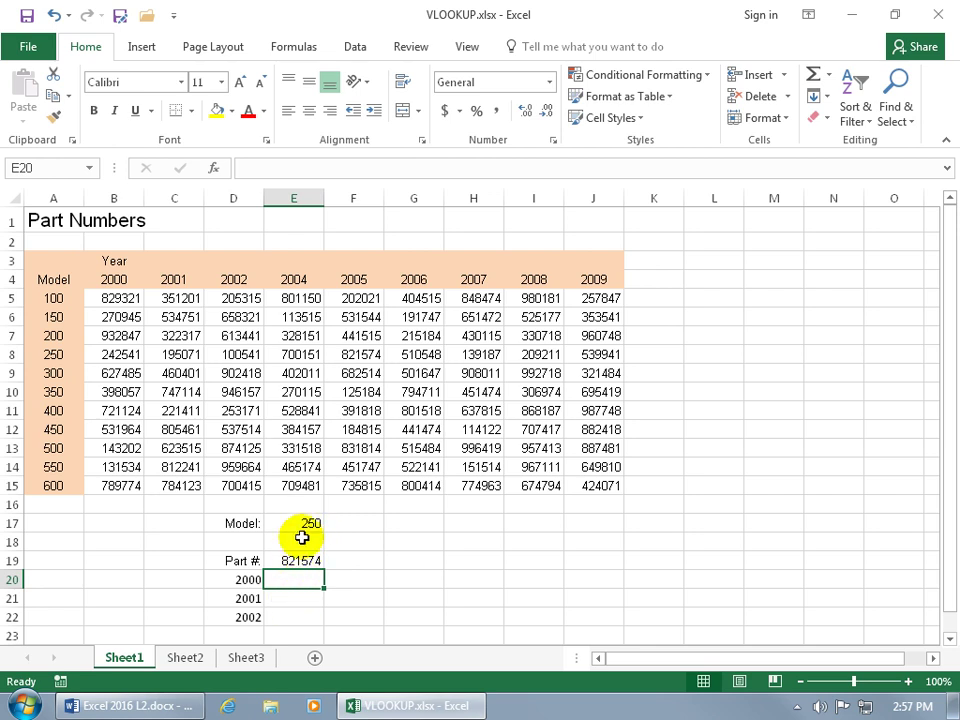
{"action": "left_click", "coordinate": [306, 560]}
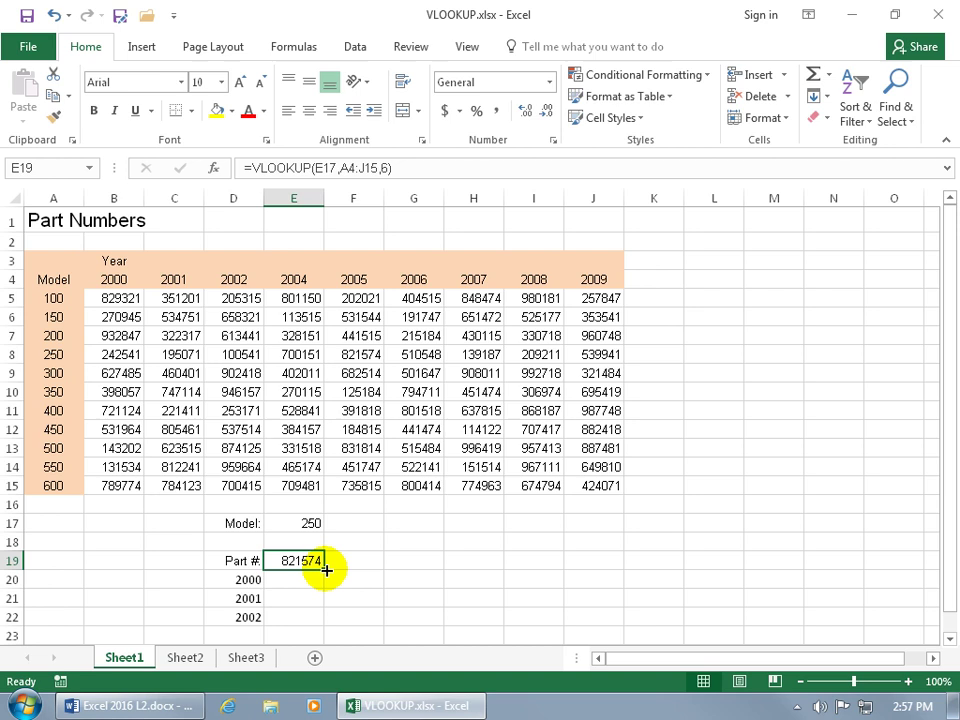
{"action": "double_click", "coordinate": [325, 569]}
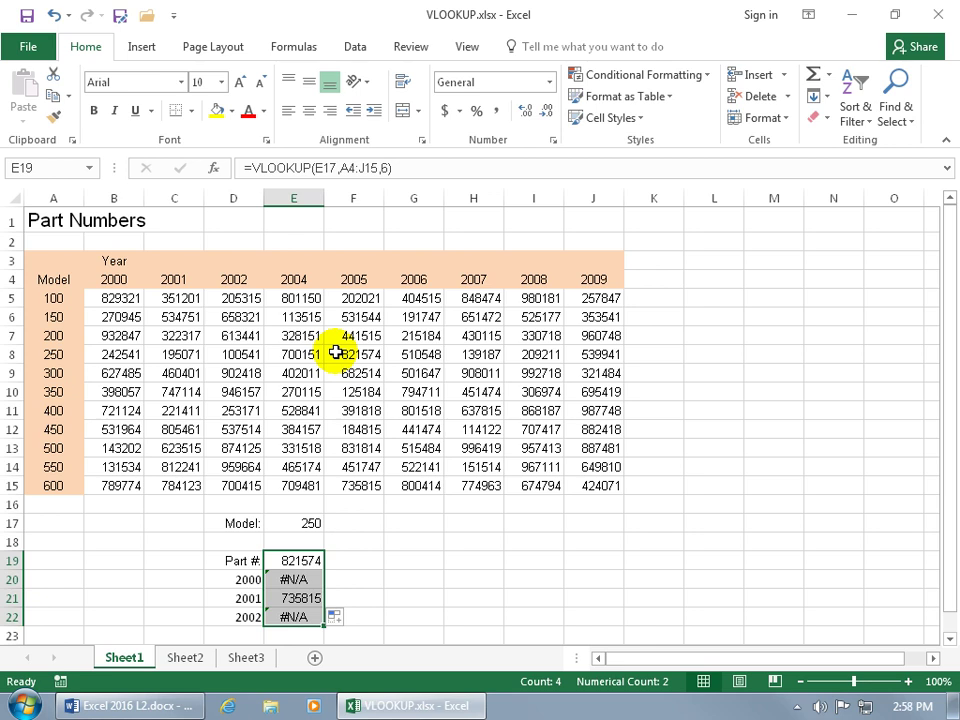
{"action": "double_click", "coordinate": [293, 598]}
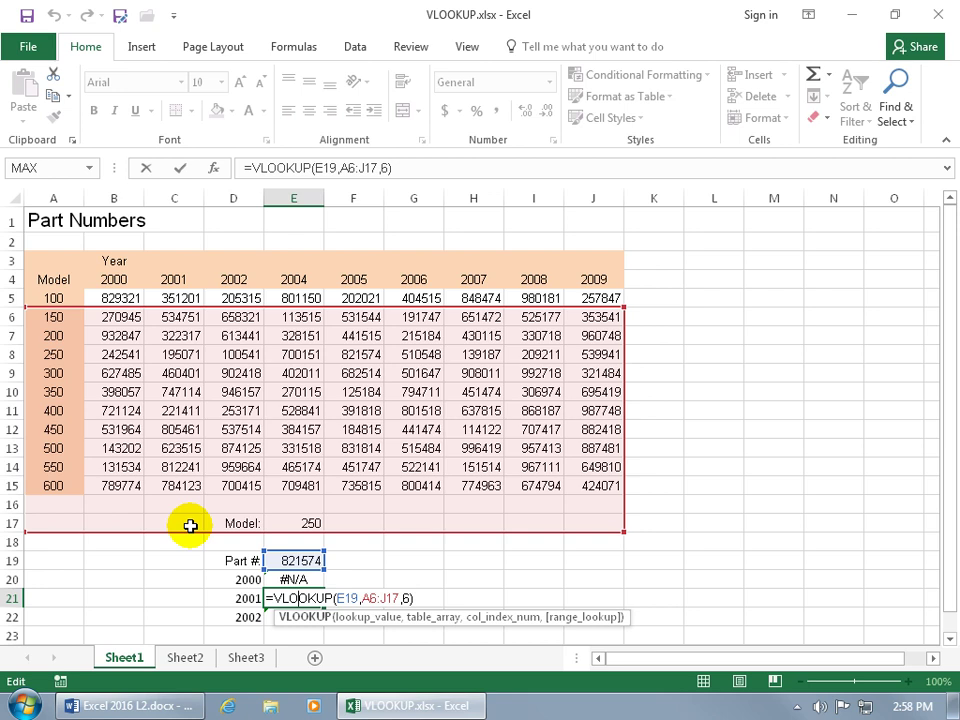
{"action": "key", "text": "ctrl+Return"}
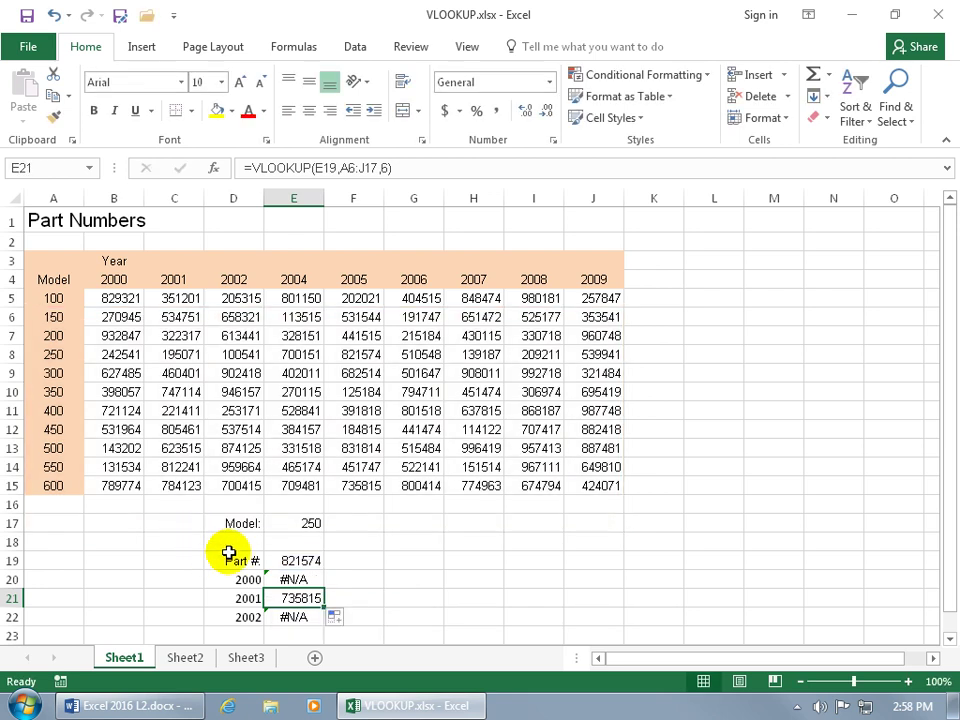
Lock the row references of the VLOOKUP in E19, making it =VLOOKUP(E$17,A$4:J$15,6)
{"action": "left_click", "coordinate": [302, 561]}
{"action": "left_click", "coordinate": [302, 561]}
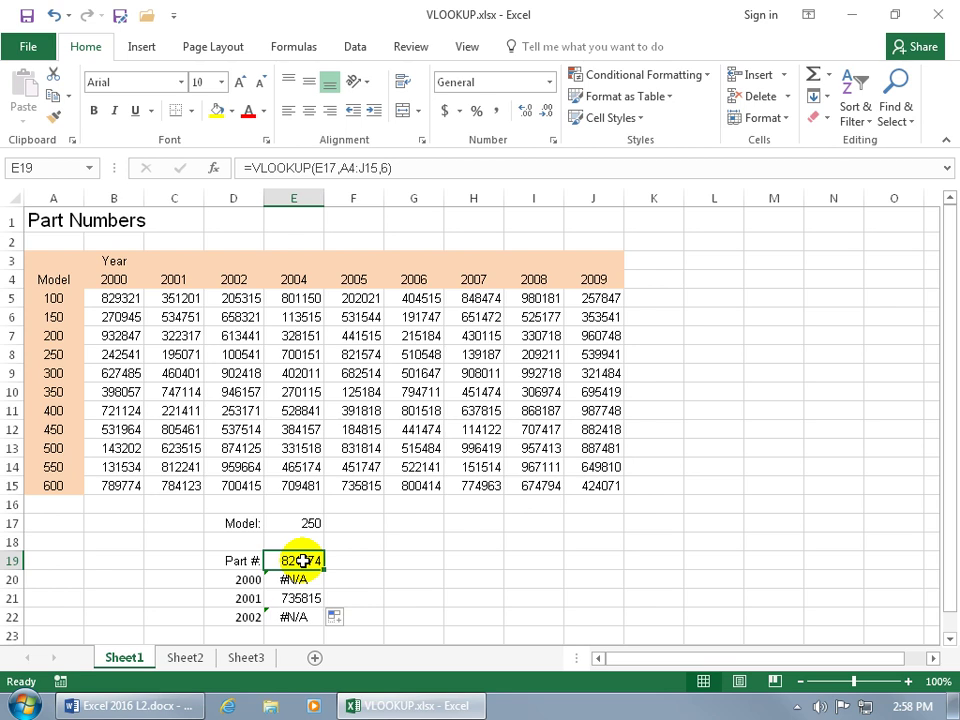
{"action": "double_click", "coordinate": [302, 561]}
{"action": "left_click", "coordinate": [302, 561]}
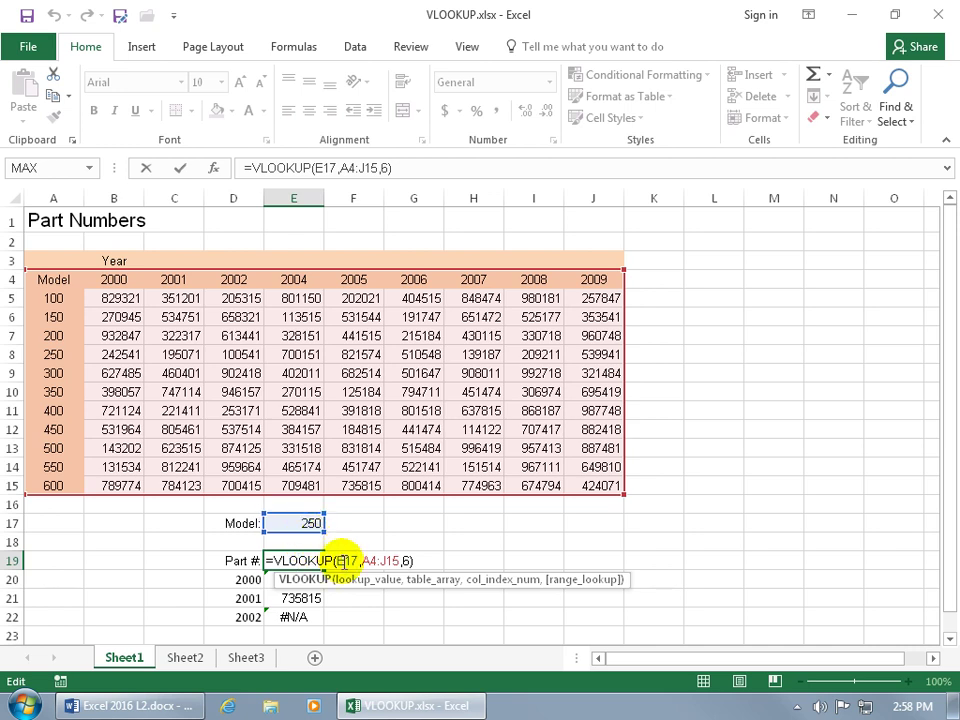
{"action": "left_click", "coordinate": [342, 561]}
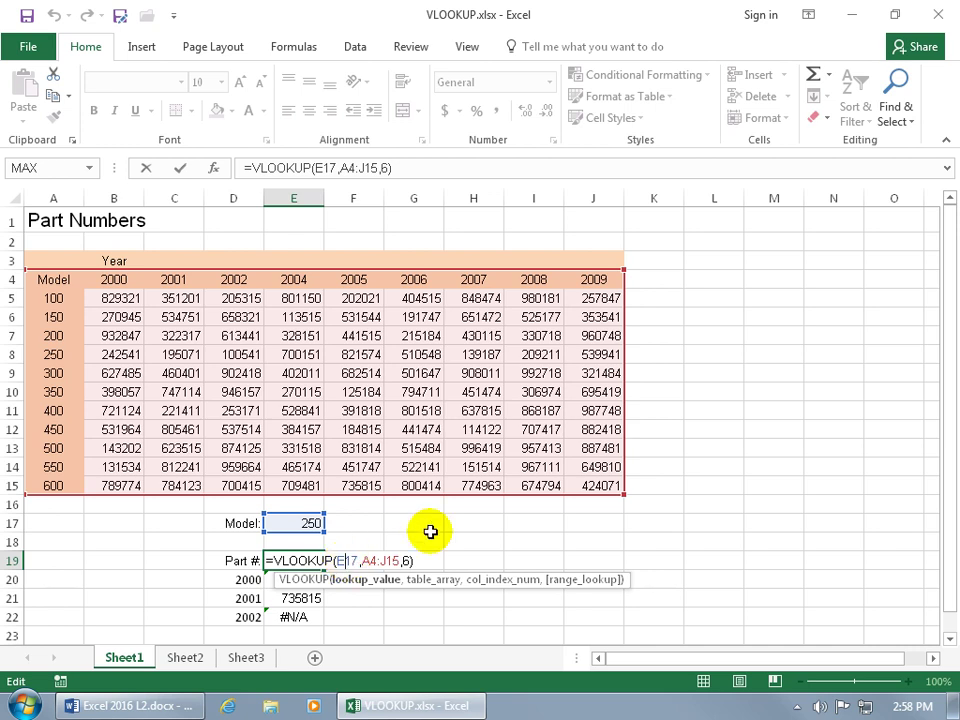
{"action": "type", "text": "$"}
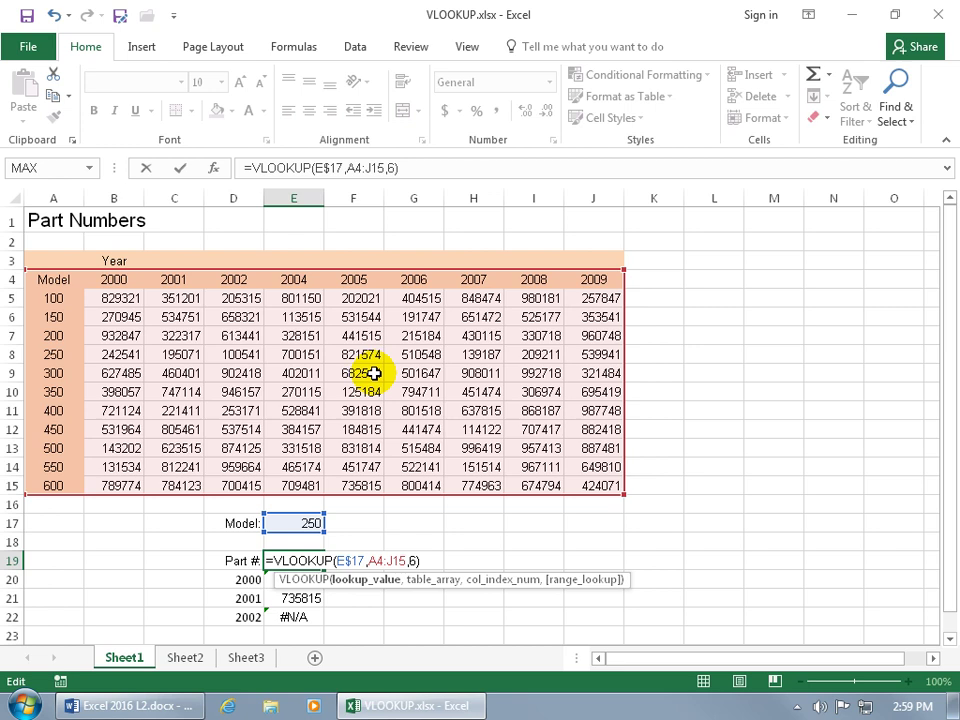
{"action": "left_click", "coordinate": [378, 561]}
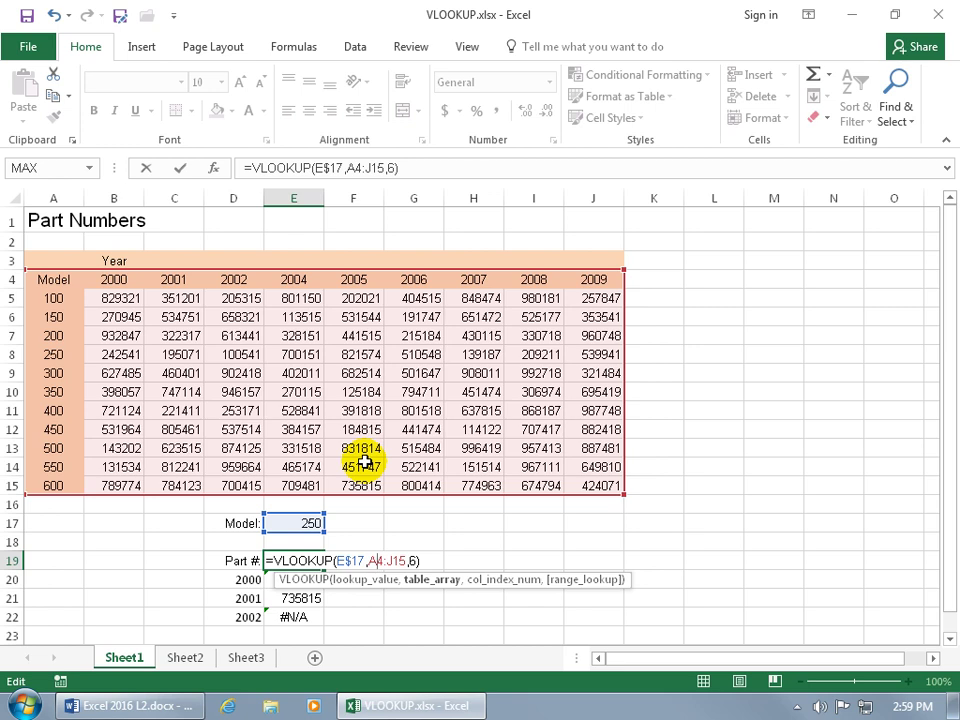
{"action": "type", "text": "$"}
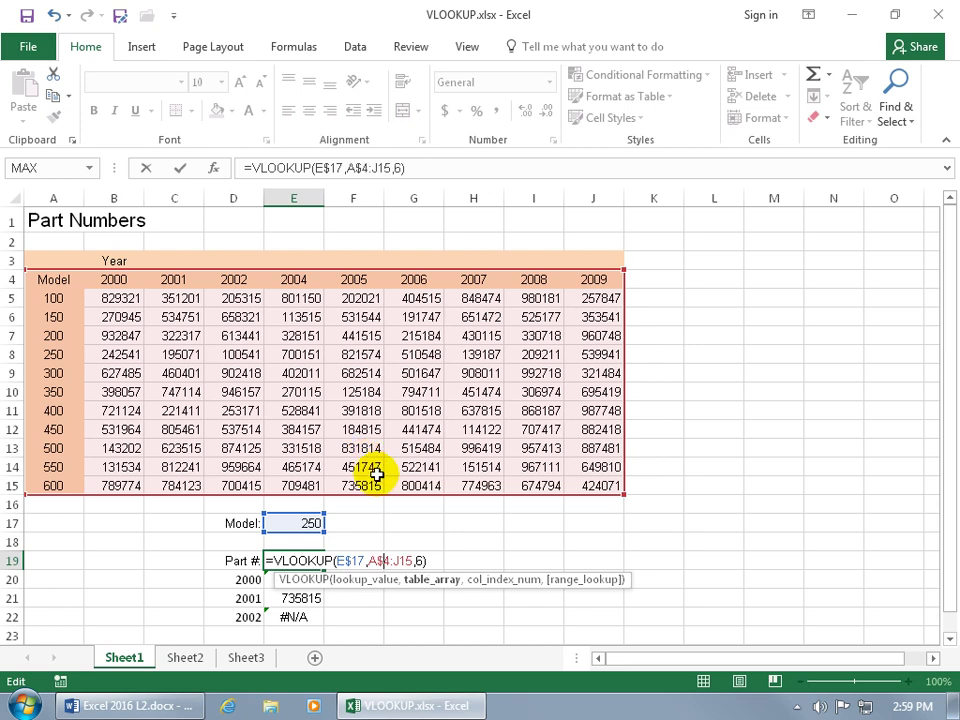
{"action": "left_click", "coordinate": [400, 561]}
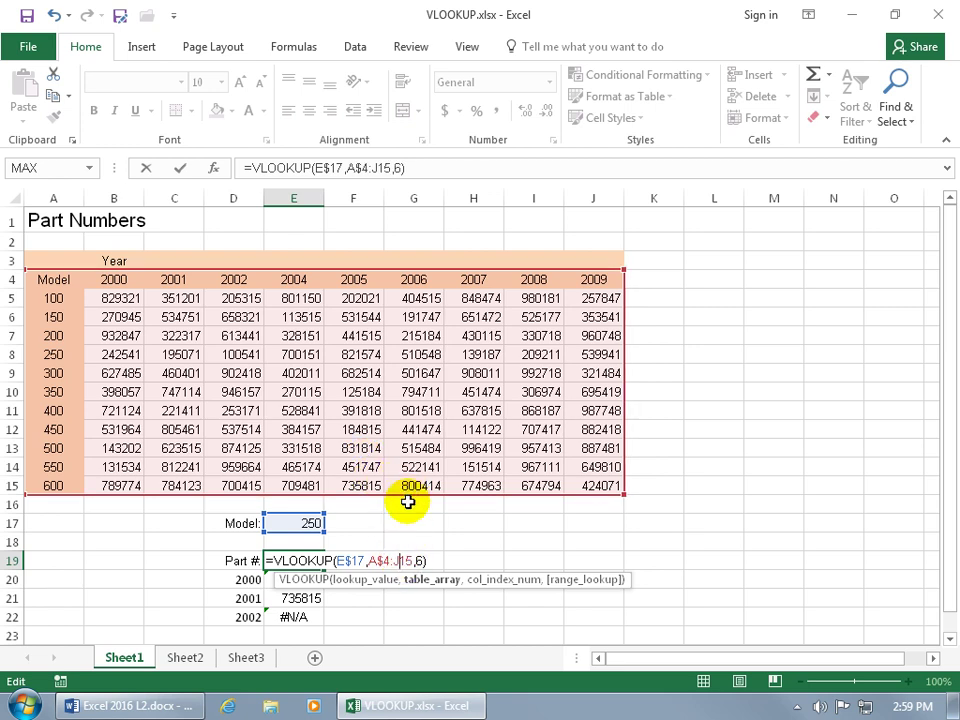
{"action": "type", "text": "$"}
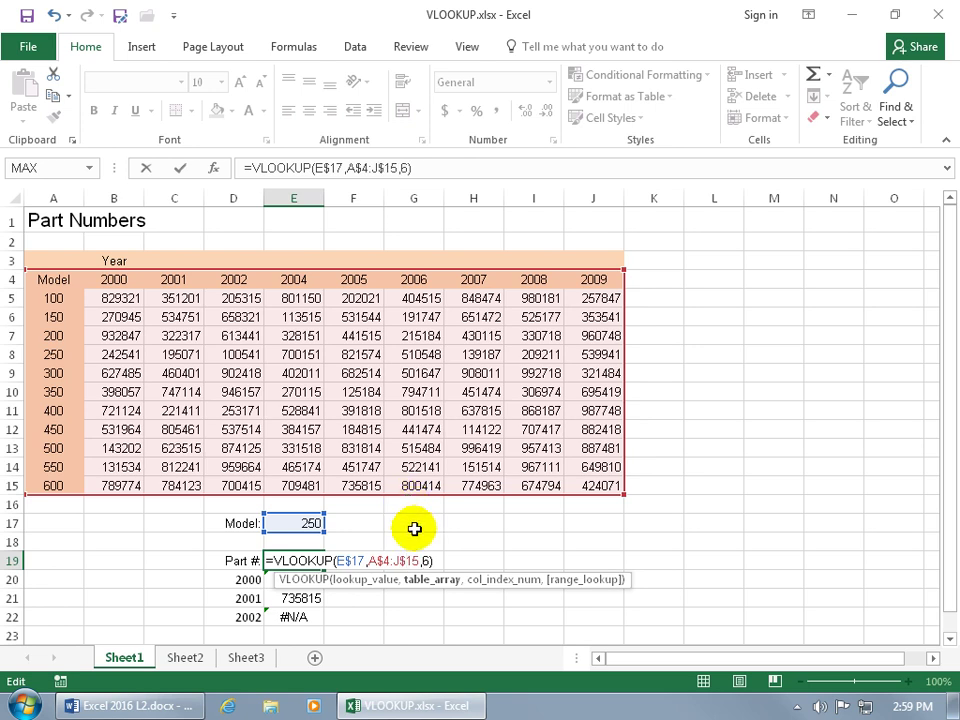
{"action": "key", "text": "Return"}
Fill the row-locked VLOOKUP from E19 down through E22 and check the copied formula in E20
{"action": "left_click", "coordinate": [312, 561]}
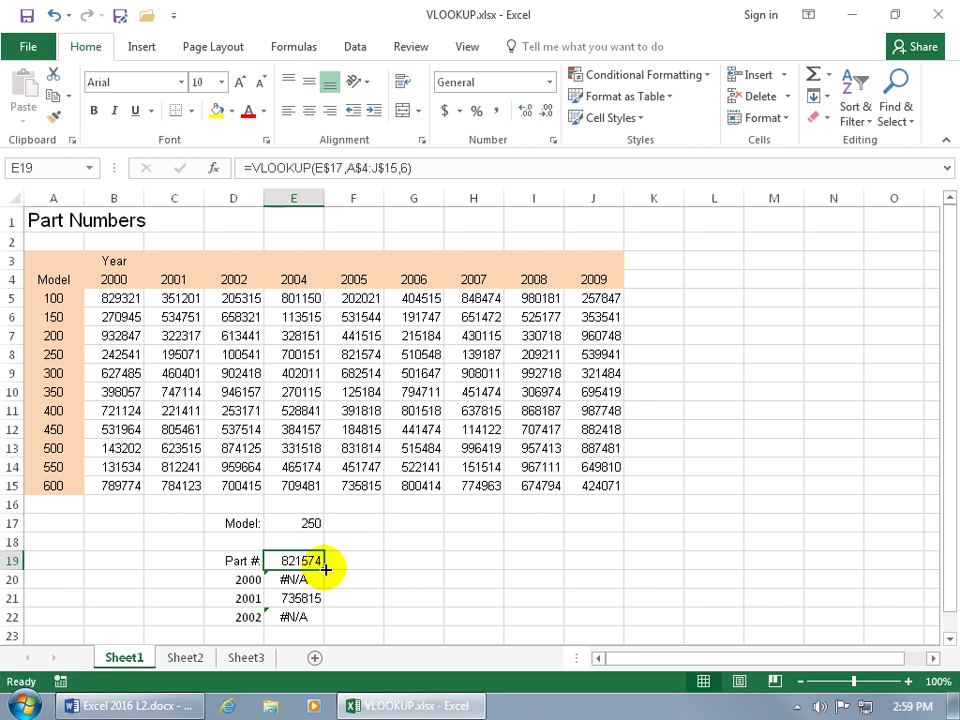
{"action": "double_click", "coordinate": [325, 568]}
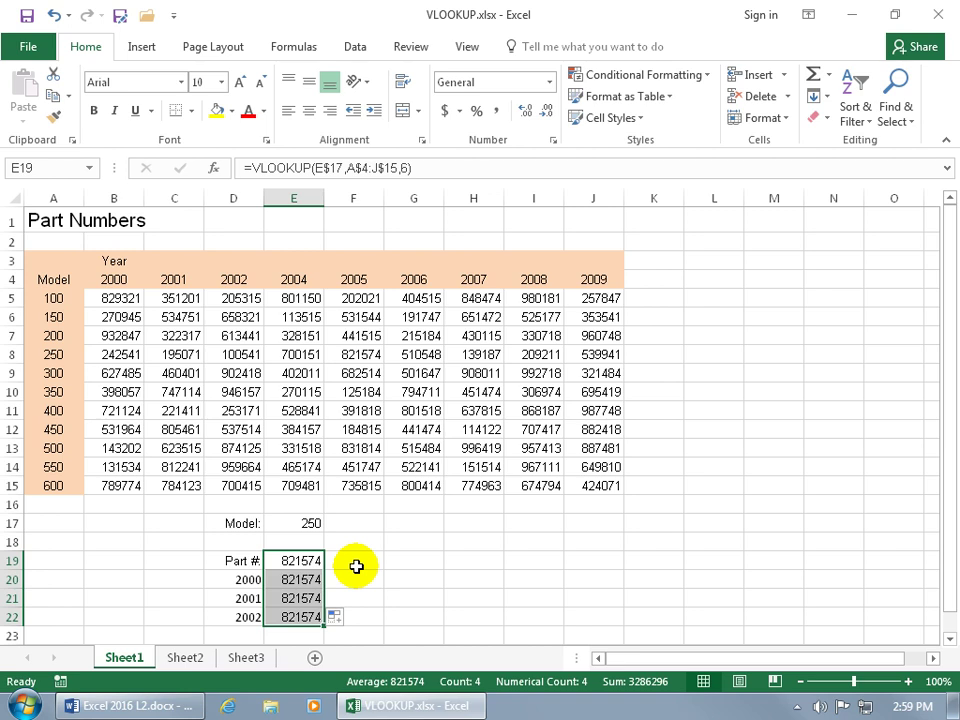
{"action": "left_click", "coordinate": [300, 578]}
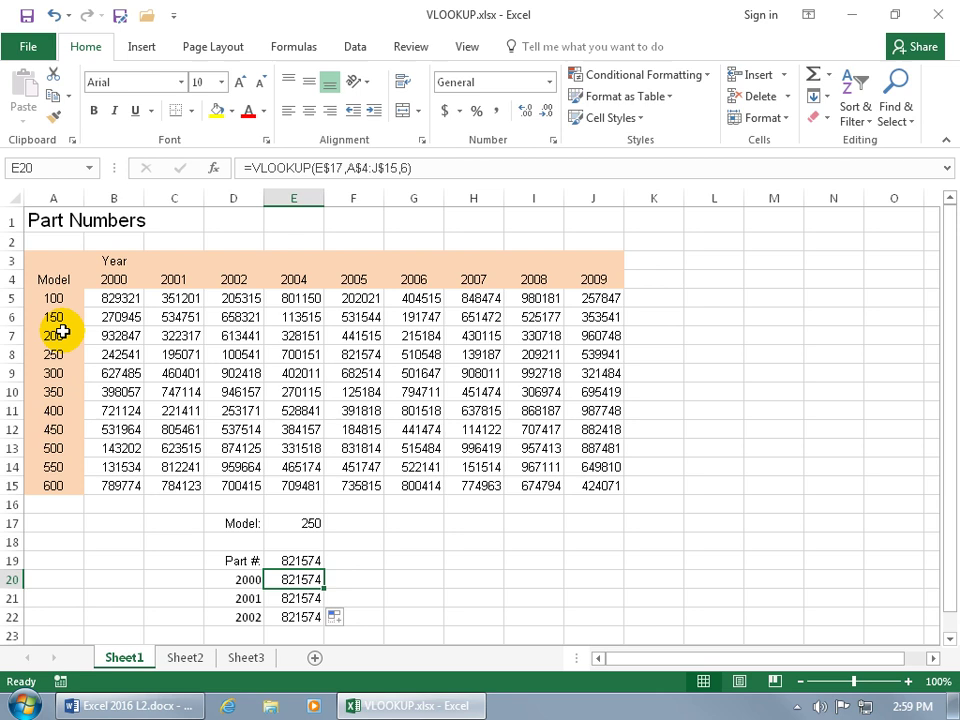
Set the VLOOKUP column index to 2 in E20 for year 2000 and to 3 in E21 for year 2001
{"action": "double_click", "coordinate": [297, 579]}
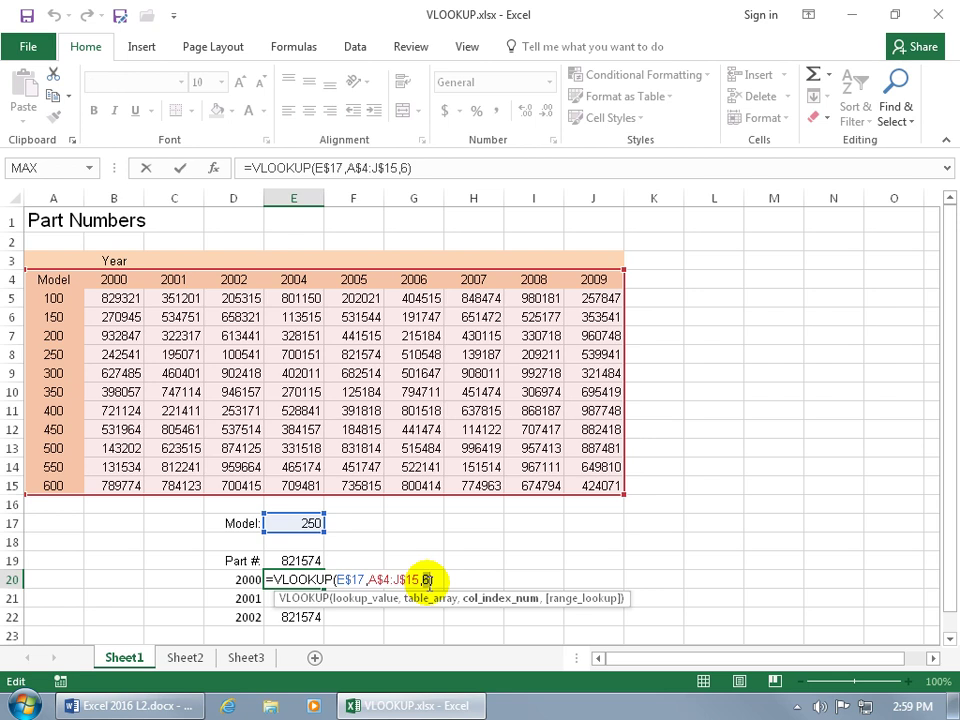
{"action": "type", "text": "2"}
{"action": "key", "text": "Return"}
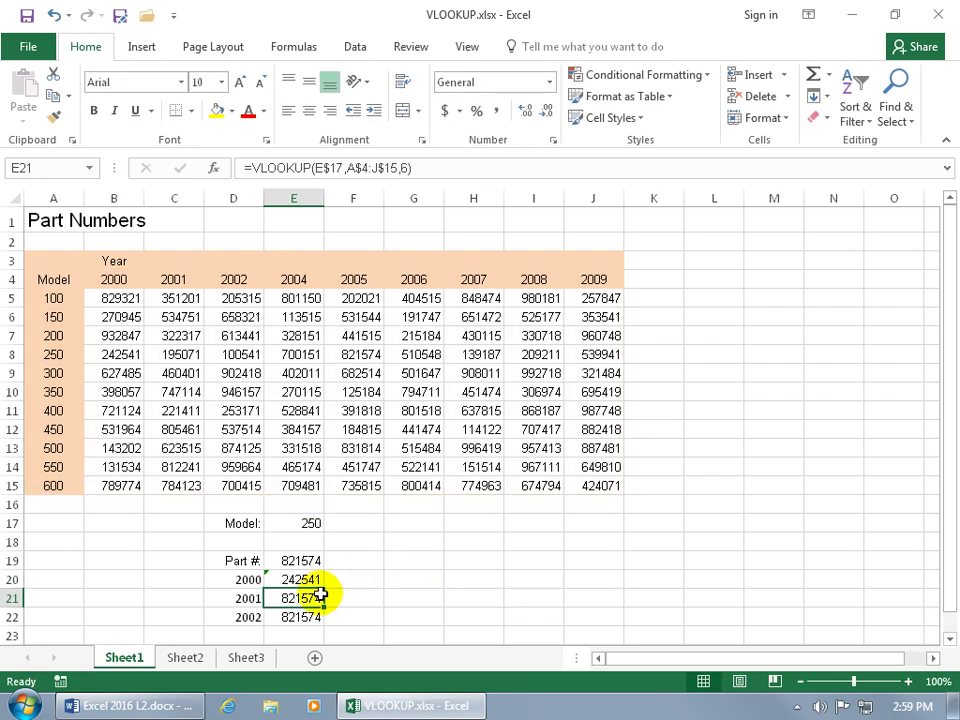
{"action": "double_click", "coordinate": [314, 598]}
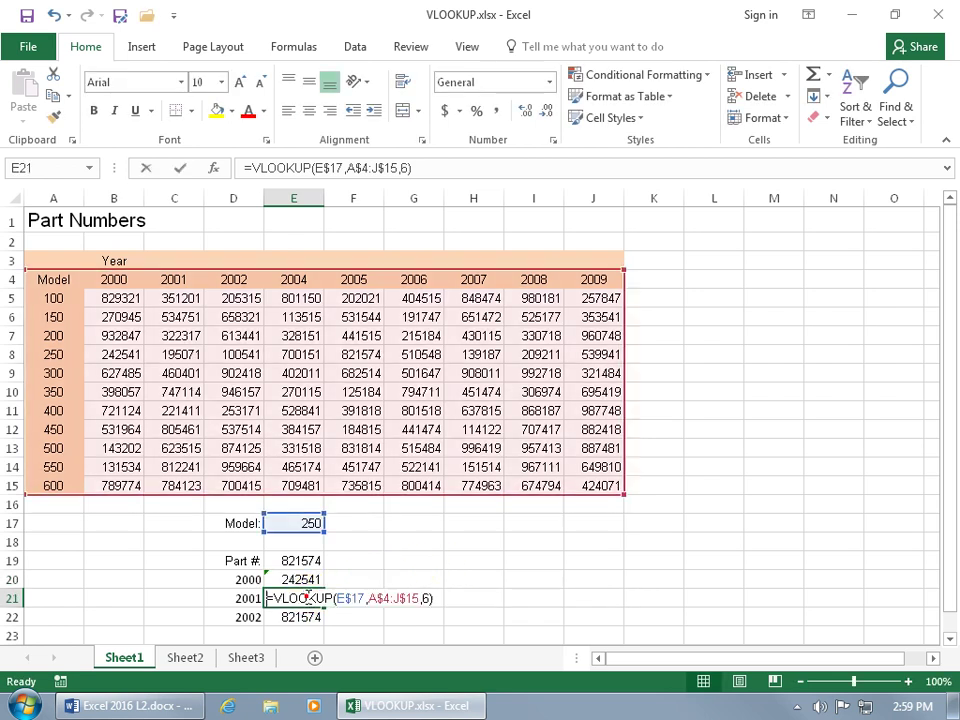
{"action": "double_click", "coordinate": [425, 598]}
{"action": "type", "text": "3"}
{"action": "key", "text": "Return"}
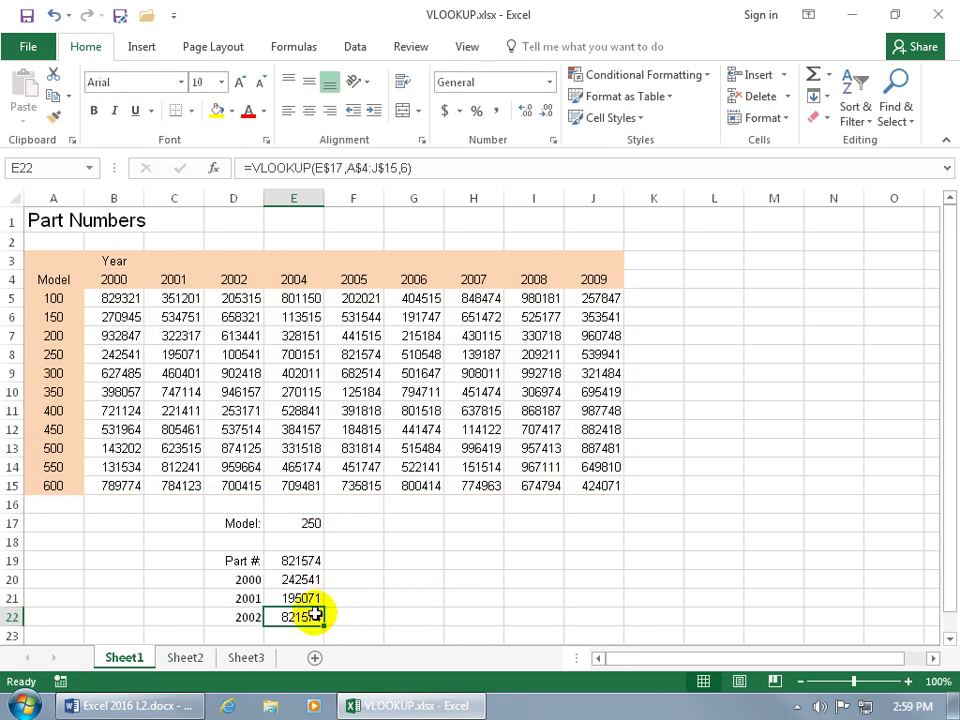
Set the VLOOKUP column index to 4 in E22 for year 2002
{"action": "double_click", "coordinate": [315, 615]}
{"action": "double_click", "coordinate": [426, 616]}
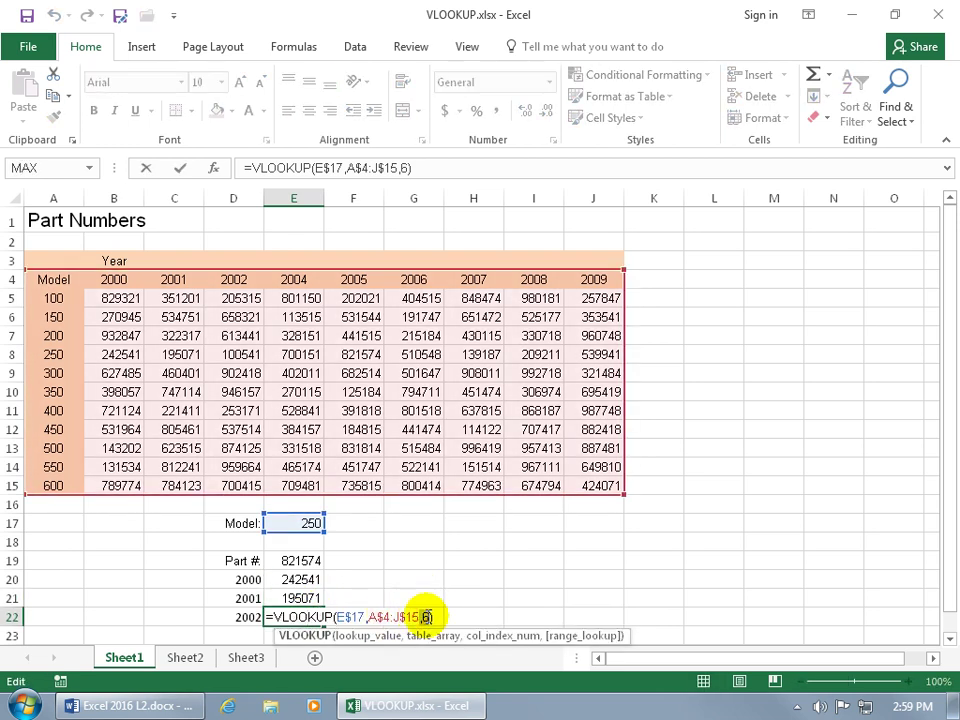
{"action": "key", "text": "BackSpace"}
{"action": "type", "text": "4"}
{"action": "key", "text": "Return"}
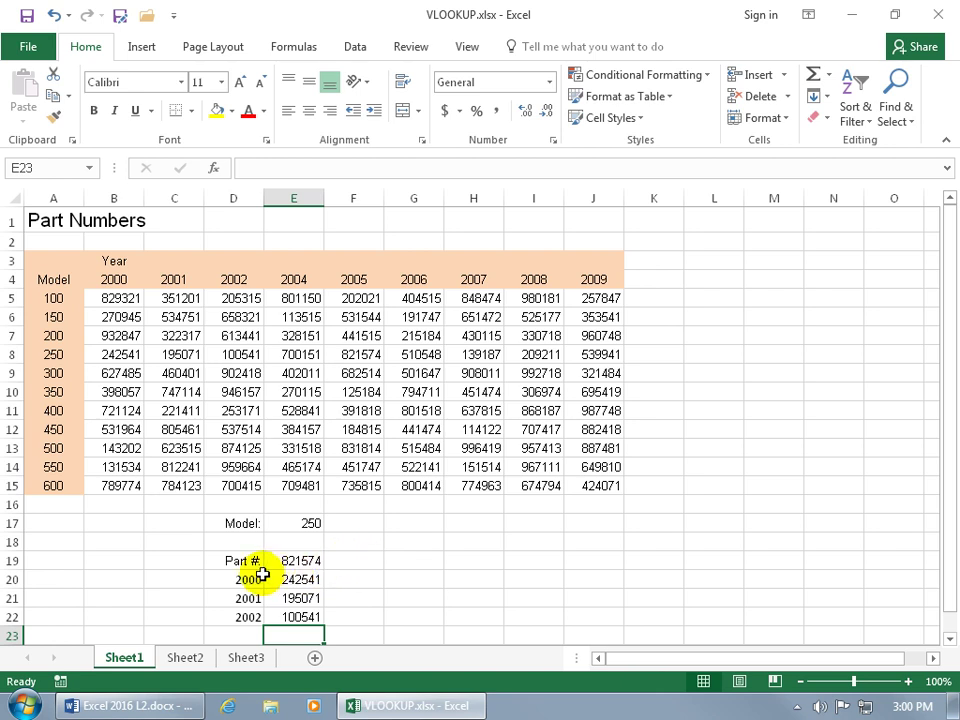
Enter model 100 in E17 and check the returned part numbers against the table's 2000, 2001 and 2002 entries for that model
{"action": "left_click", "coordinate": [311, 523]}
{"action": "type", "text": "100"}
{"action": "key", "text": "Return"}
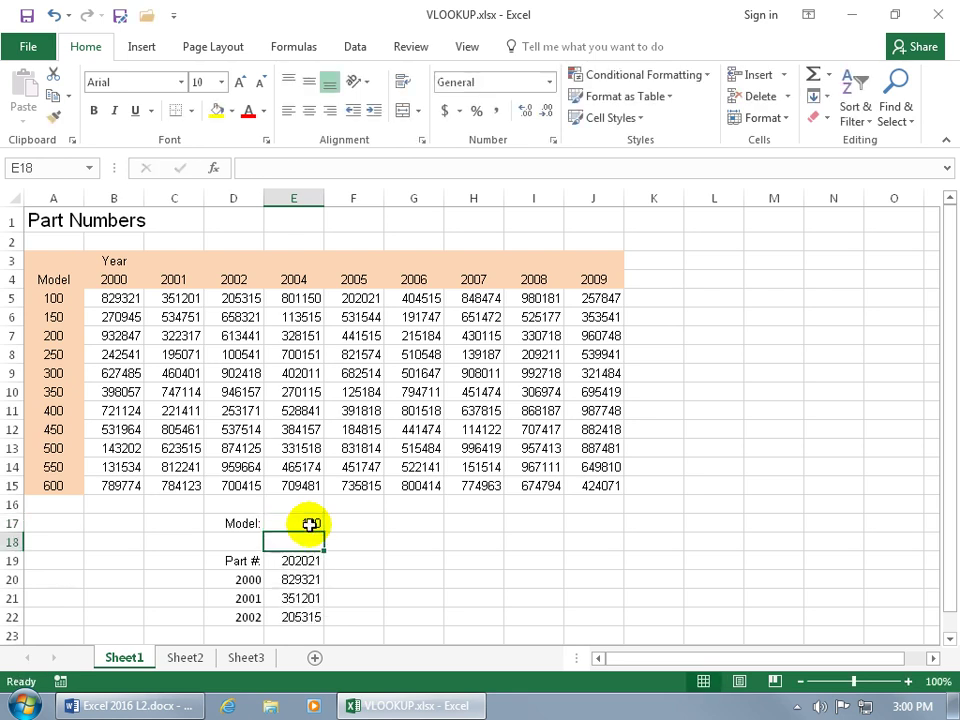
{"action": "left_click", "coordinate": [129, 298]}
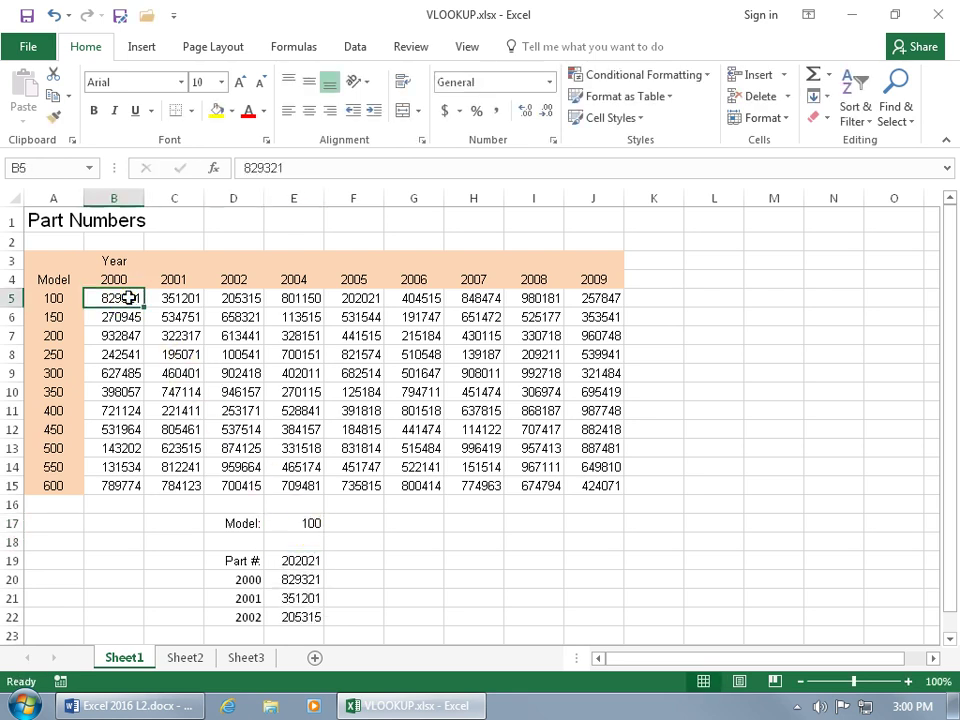
{"action": "left_click", "coordinate": [191, 298]}
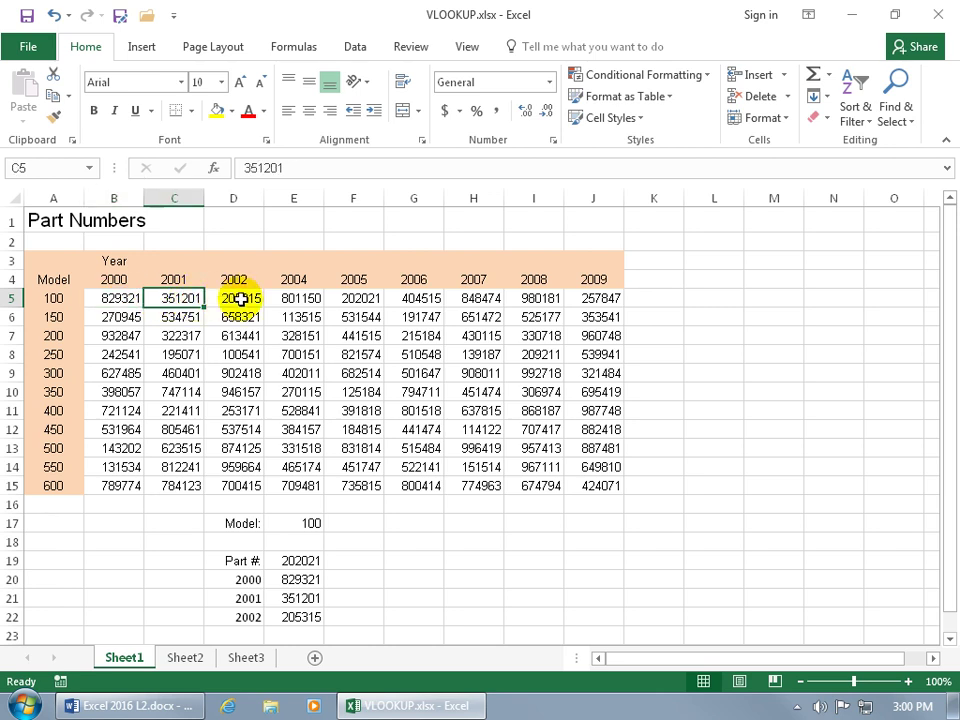
{"action": "left_click", "coordinate": [246, 299]}
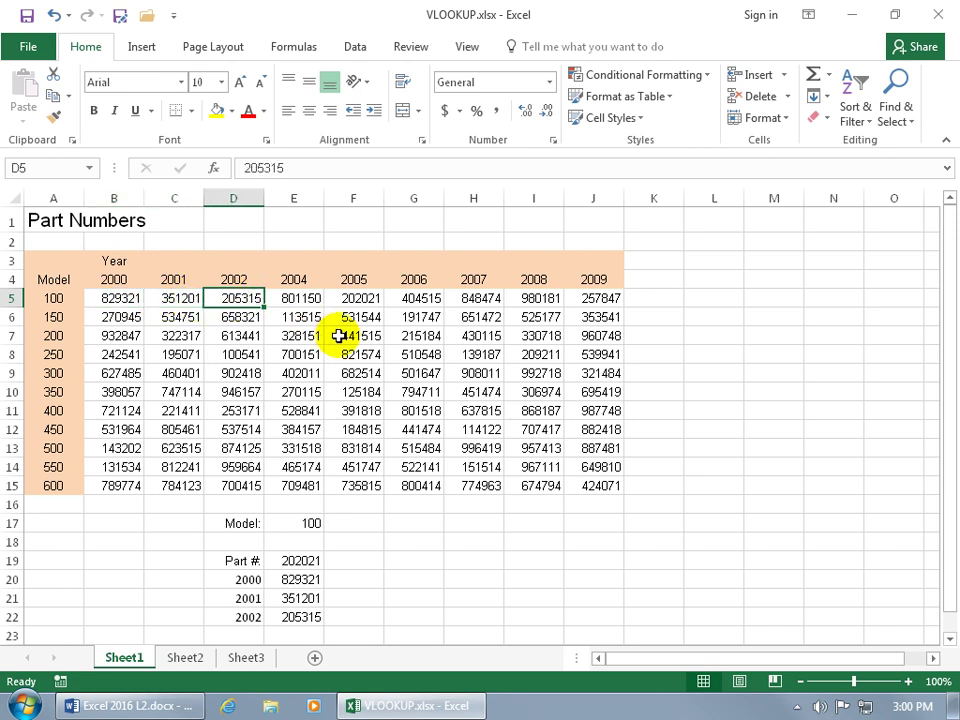